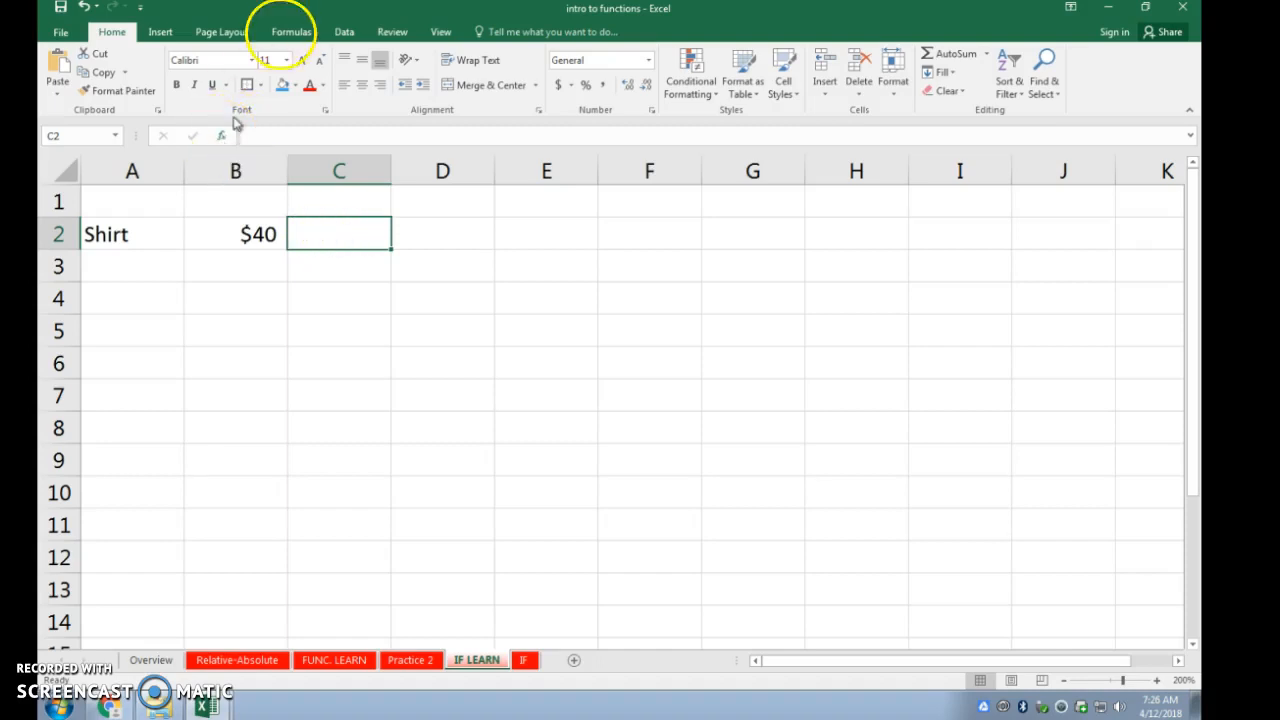
Step: Insert an IF function in C2 with the logical test B2>=100
left_click(288, 31)
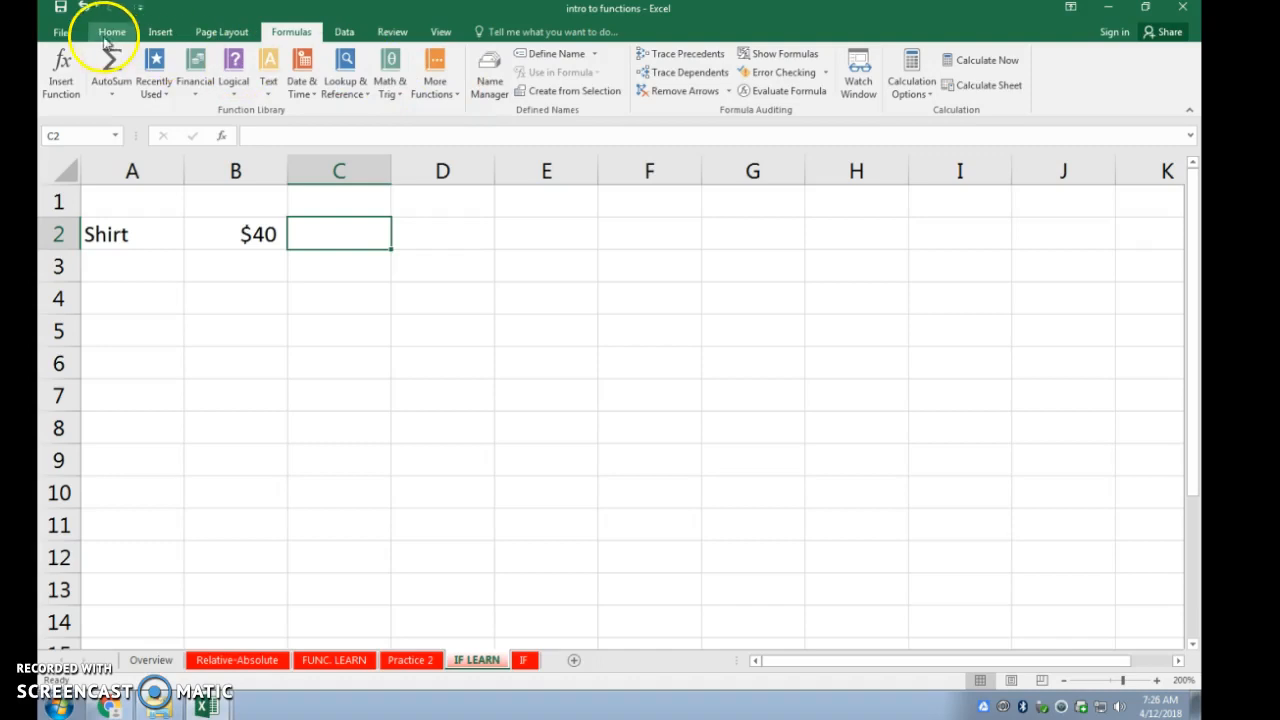
left_click(222, 136)
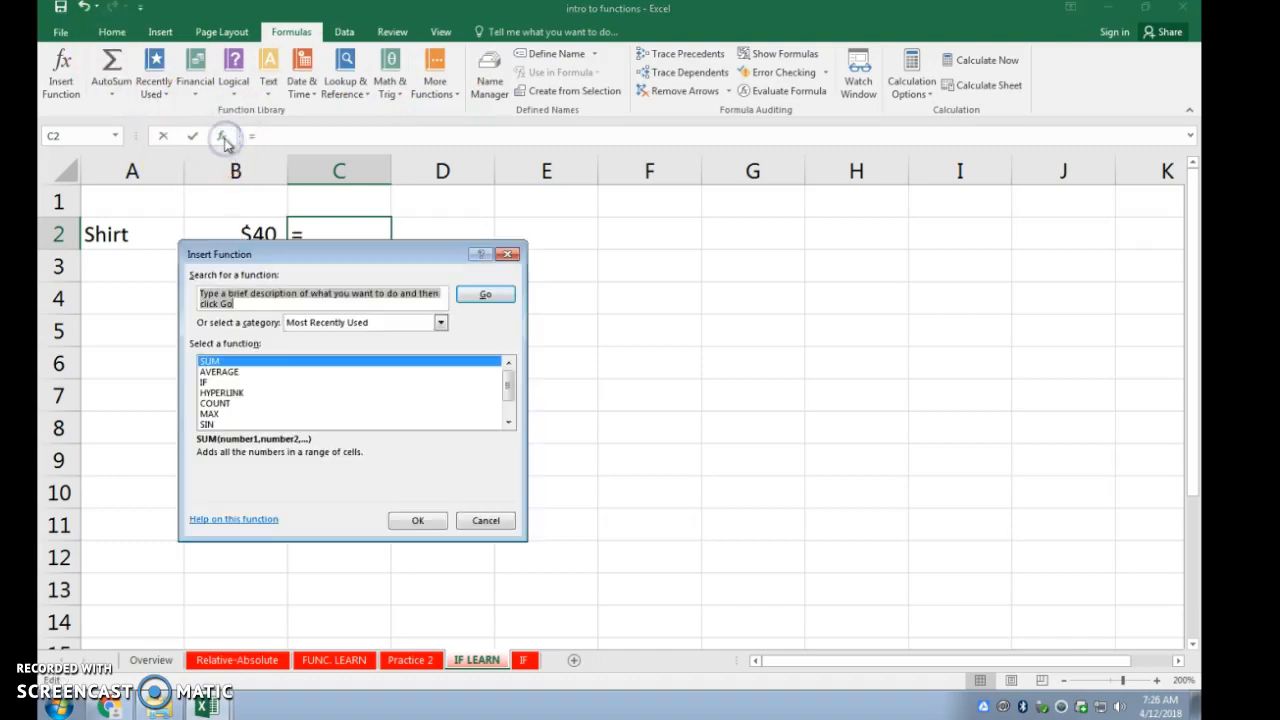
left_click(208, 382)
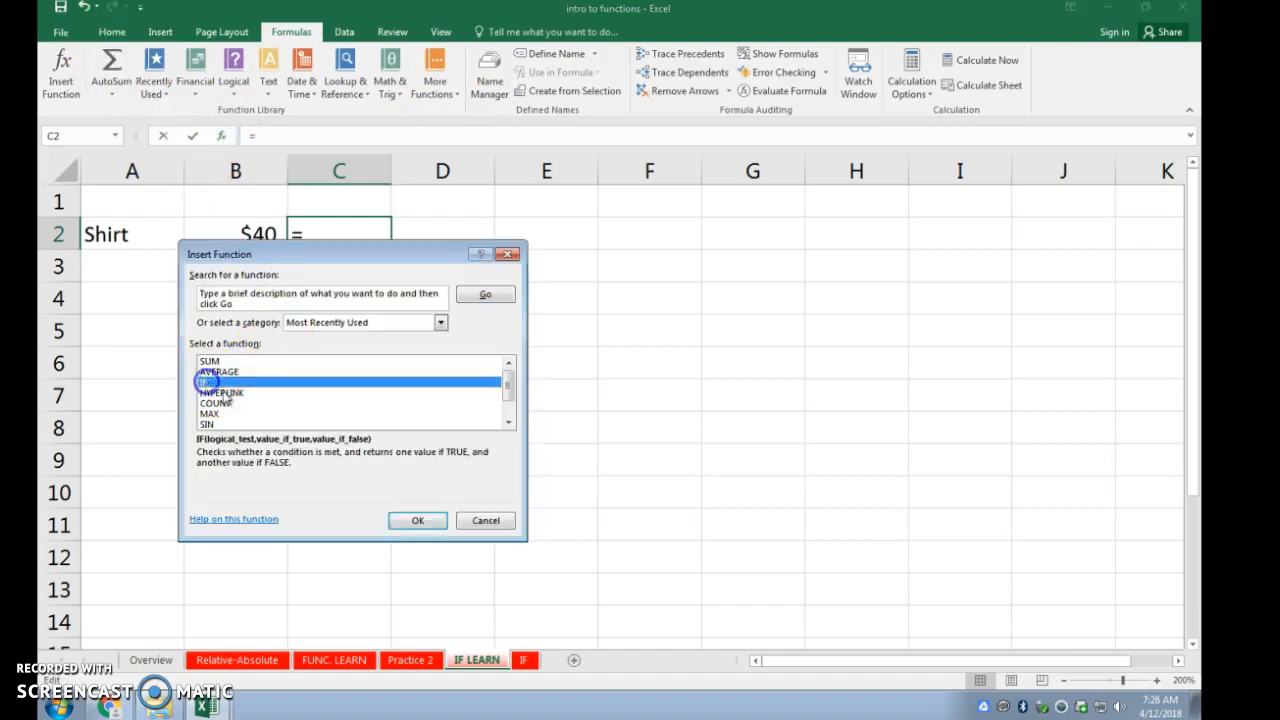
left_click(418, 522)
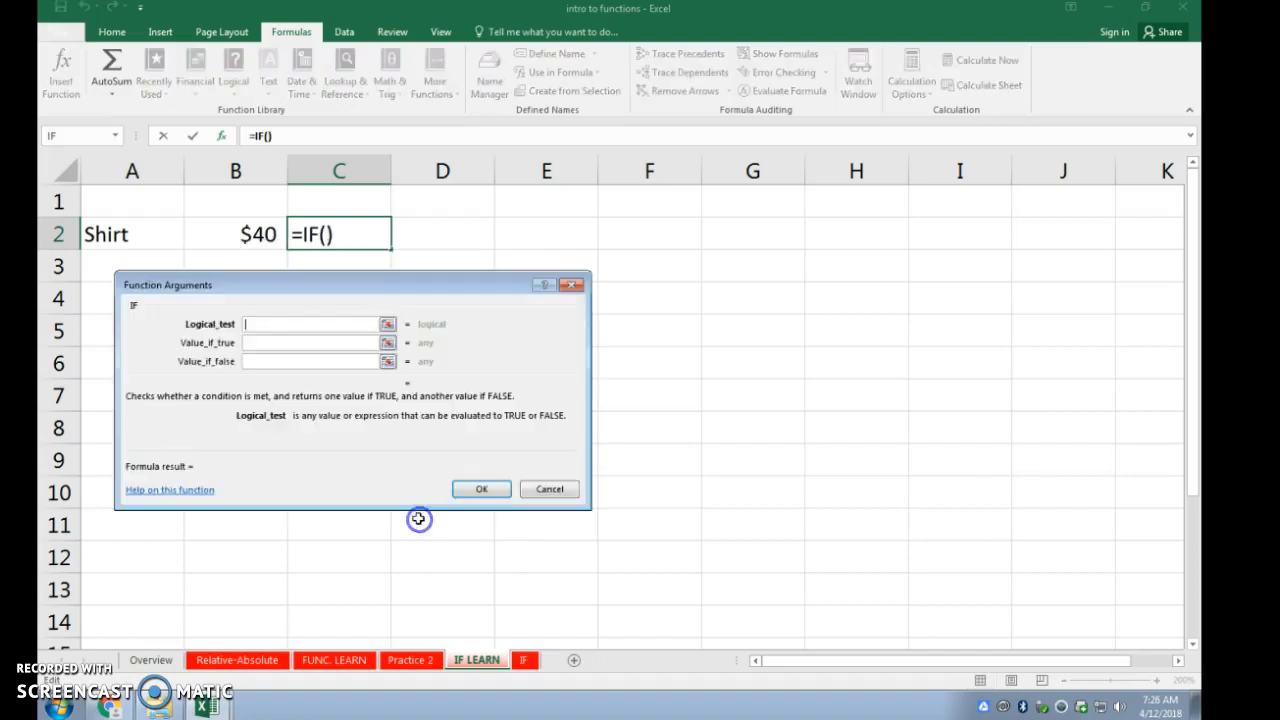
left_click(259, 234)
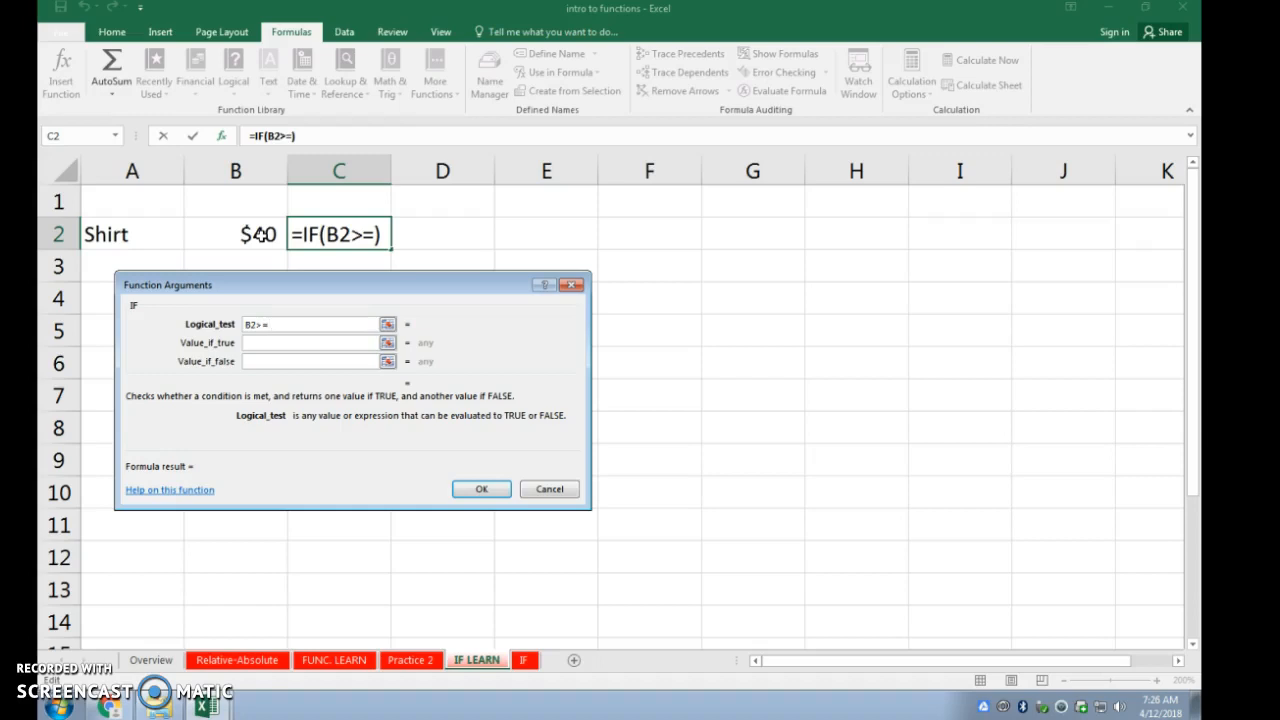
type("100")
Step: Make the C2 formula return "Too Expensive" if true and "Affordable" if false, and fit column C's width to its contents
left_click(258, 343)
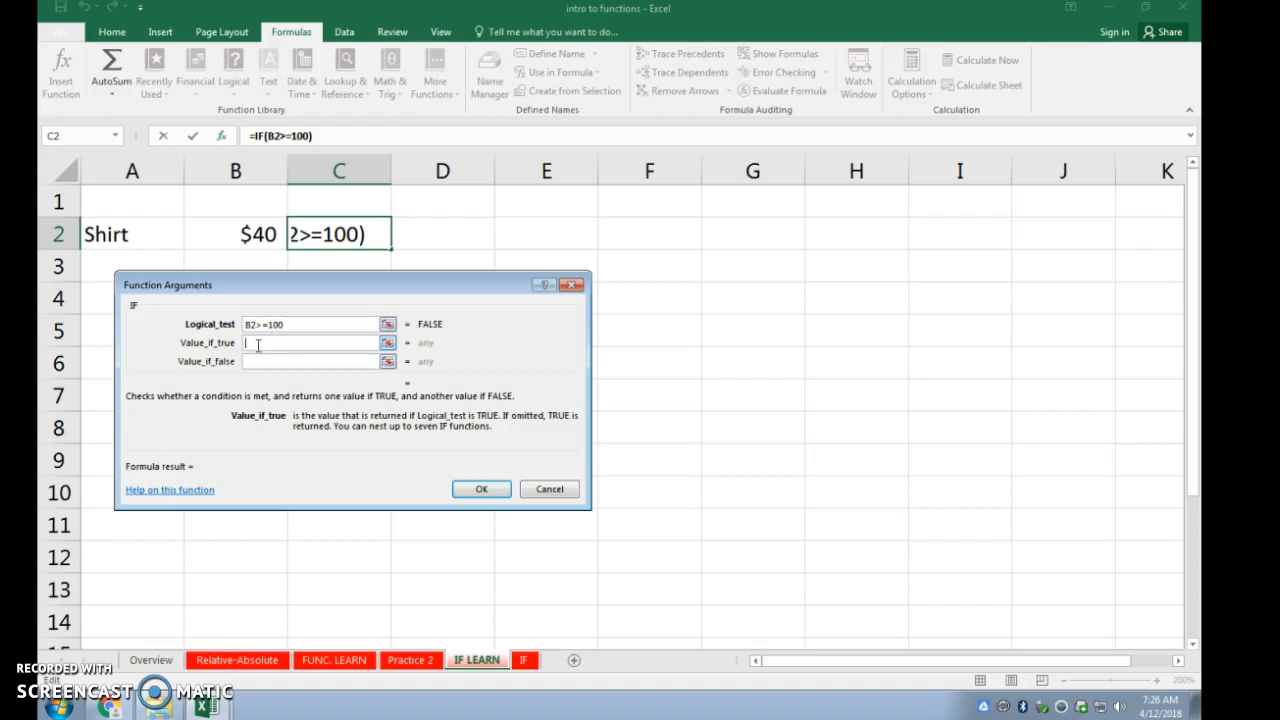
type("Too Expensive")
left_click(250, 361)
left_click(250, 363)
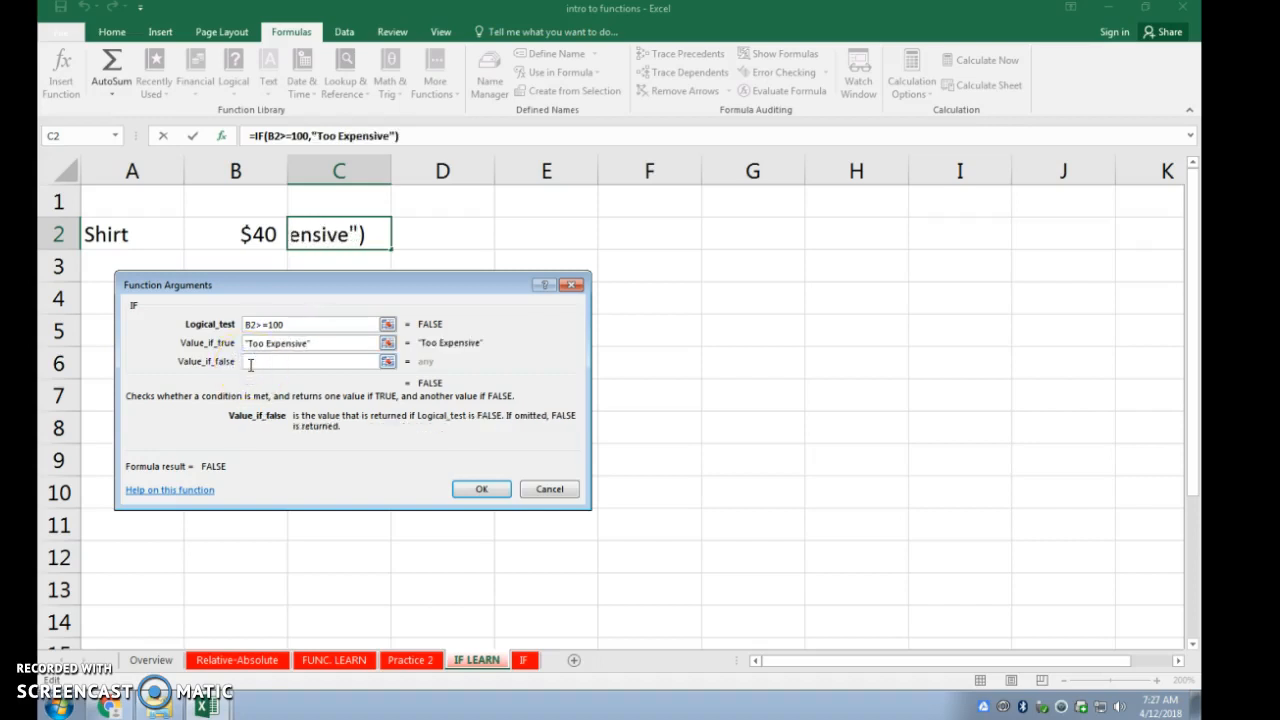
type("Affordable")
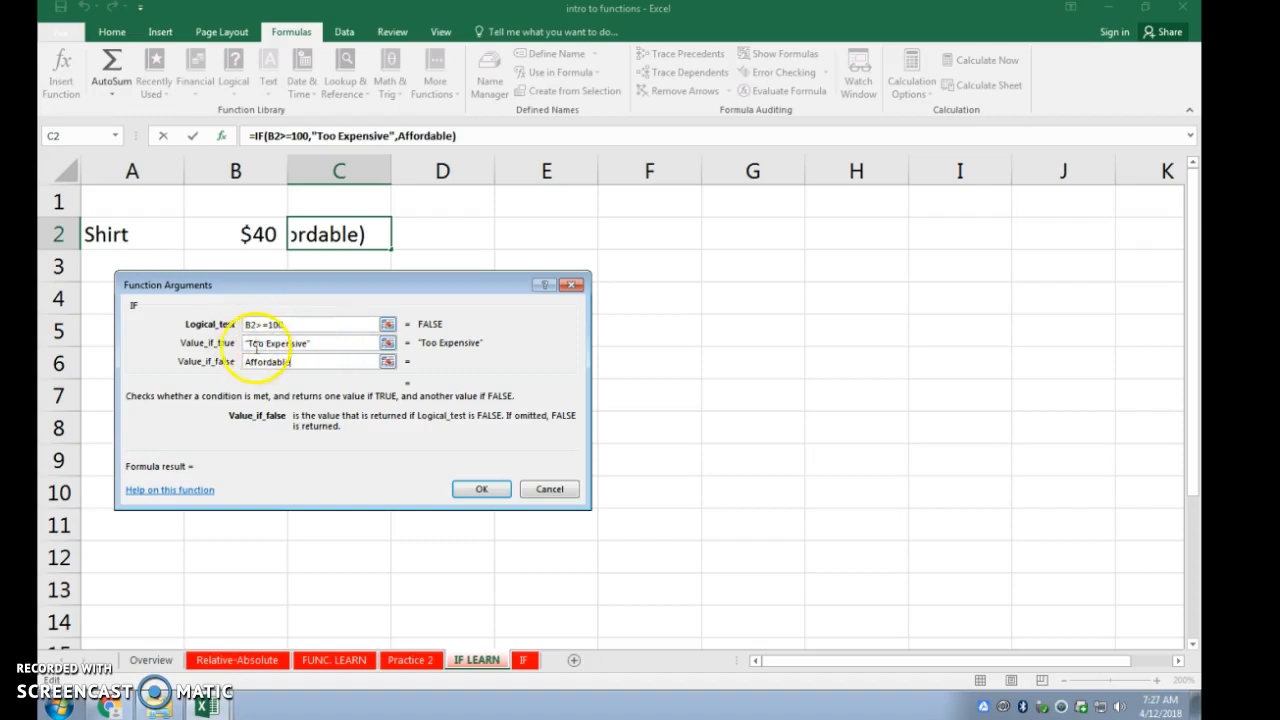
left_click(483, 489)
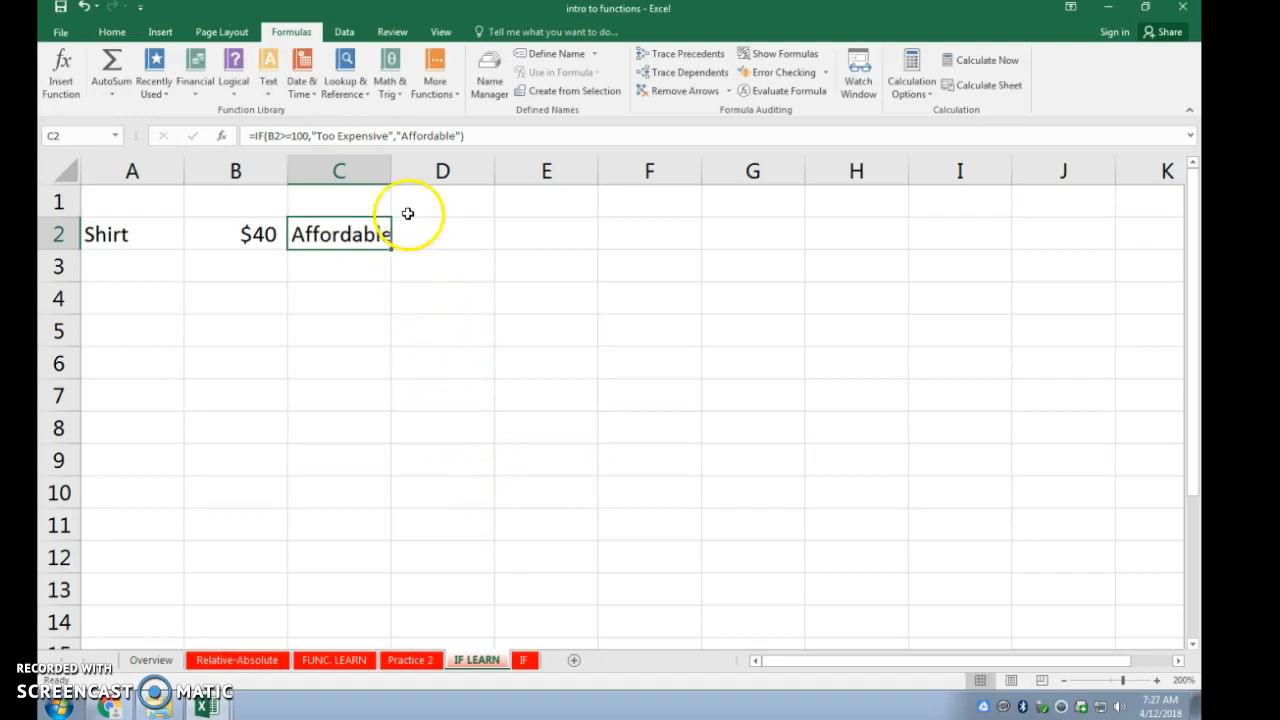
double_click(391, 170)
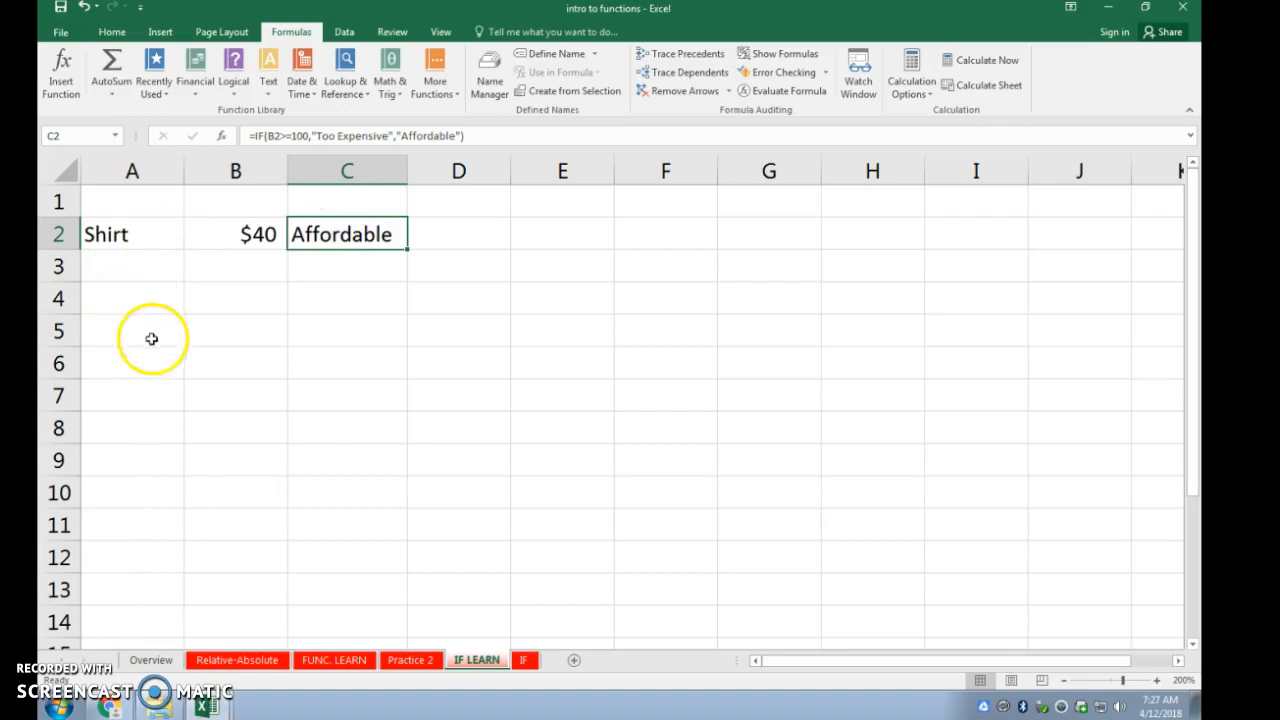
Step: Enter 34 in cell A4 and 40 in cell B4
left_click(145, 300)
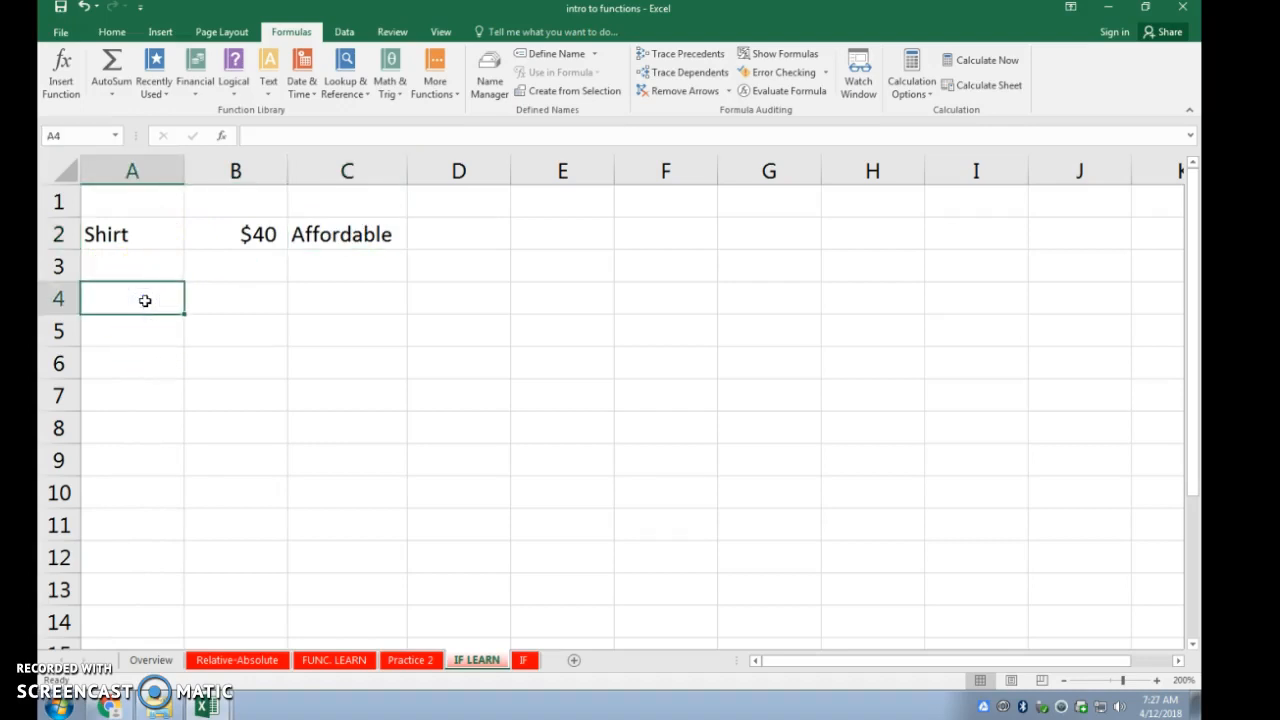
type("34")
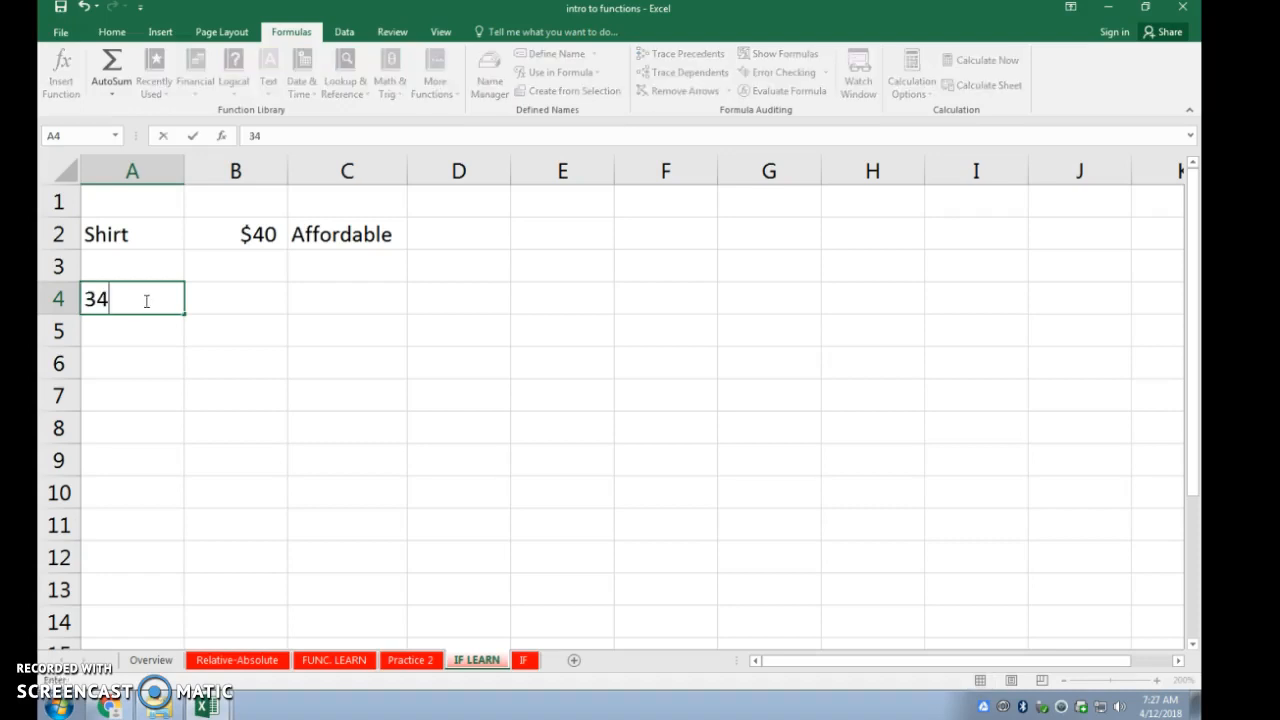
key("Tab")
type("4")
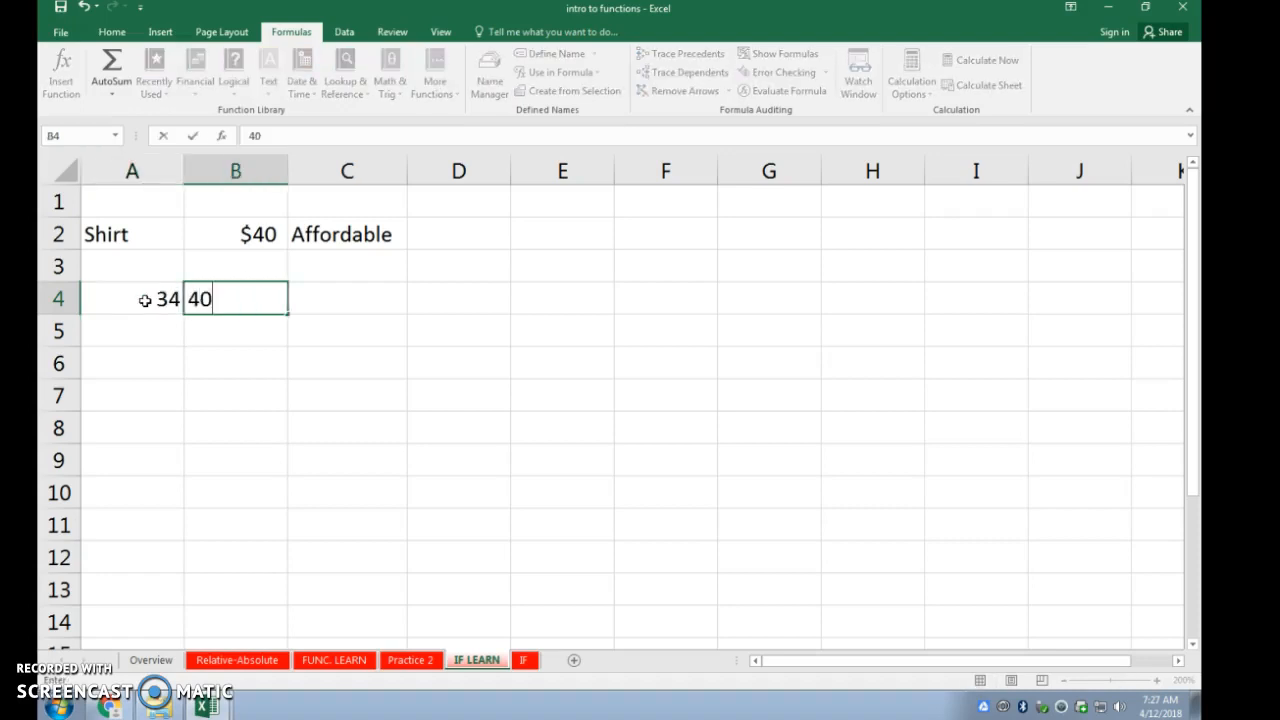
key("Tab")
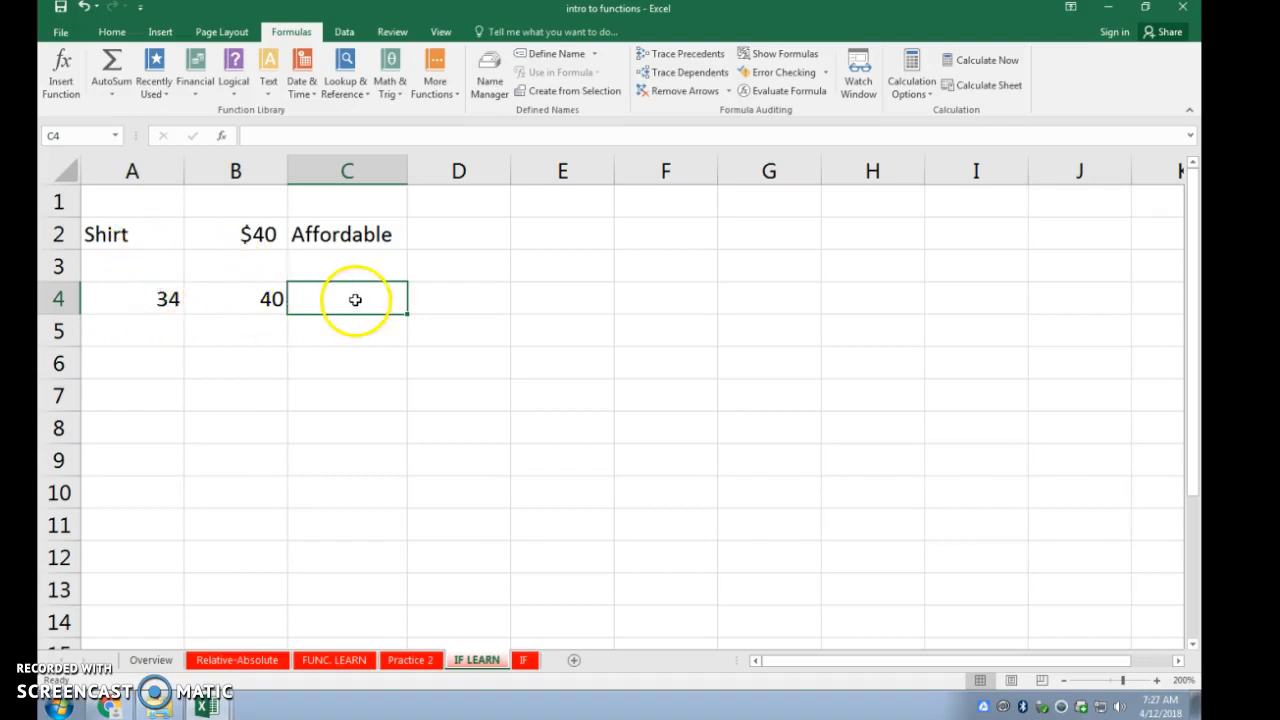
Step: Insert an IF function in C4 with the logical test A4=B4
left_click(221, 135)
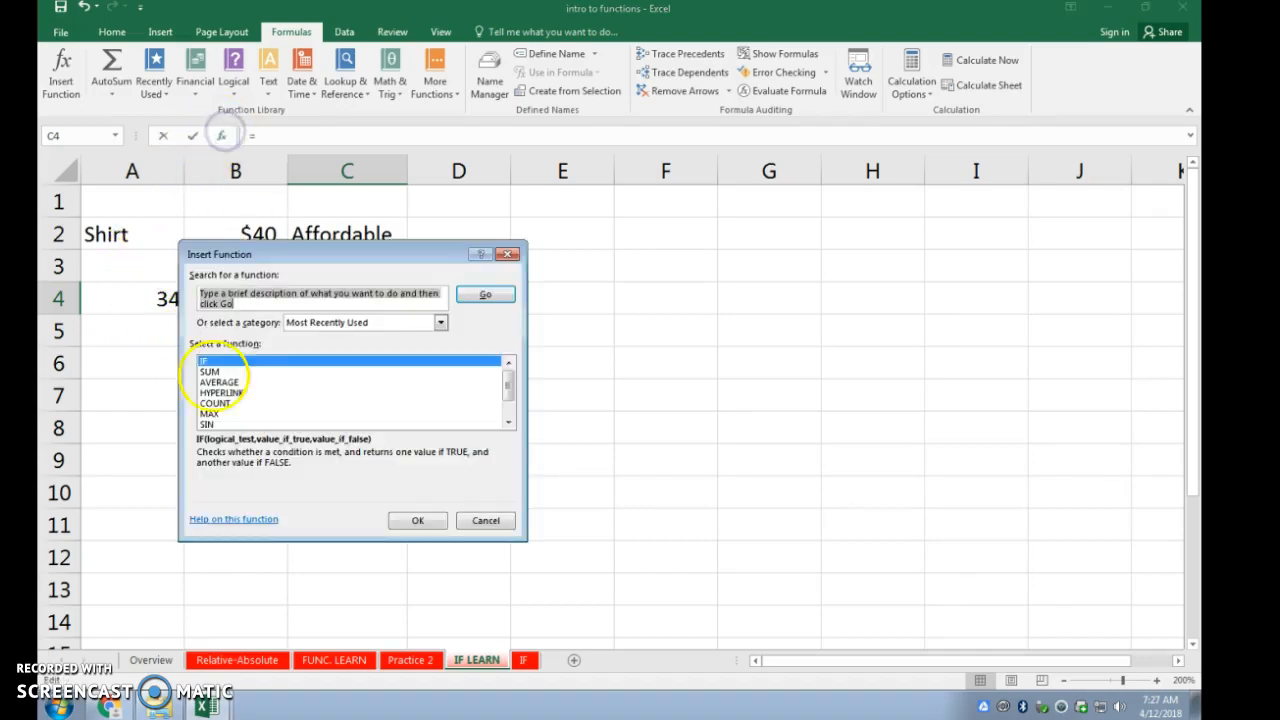
left_click(411, 520)
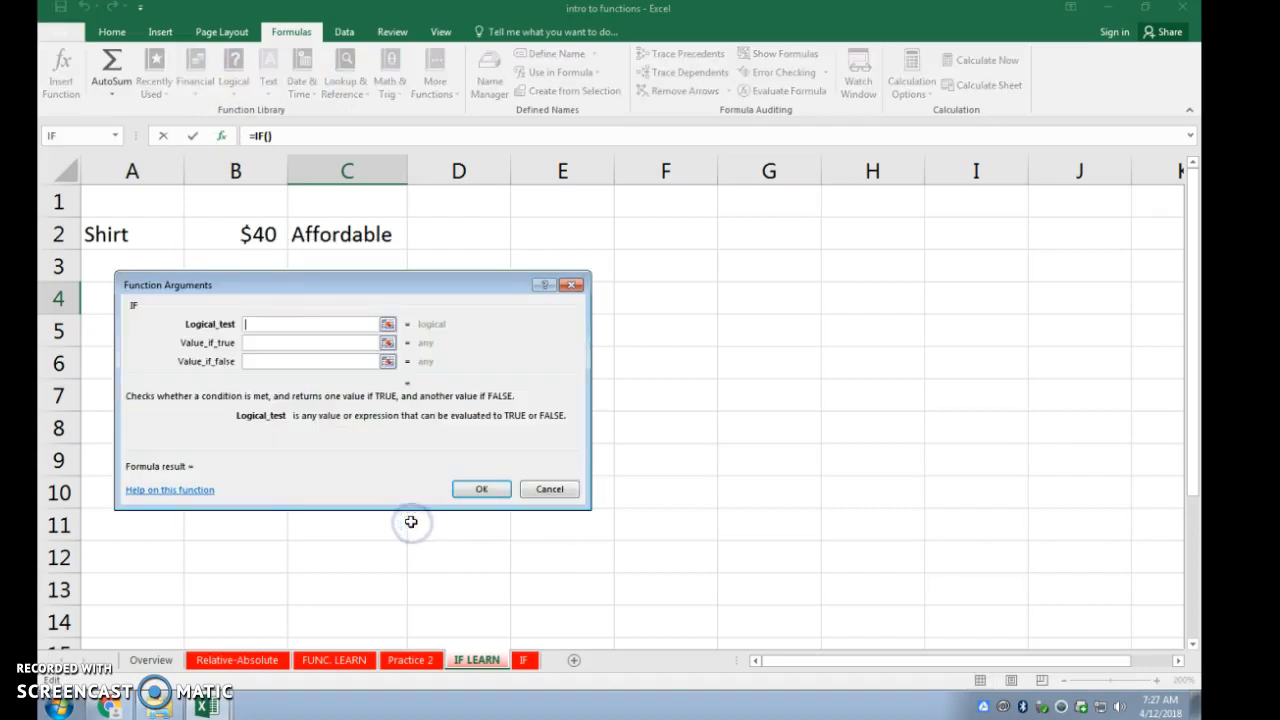
left_click_drag(306, 290, 244, 338)
left_click(135, 298)
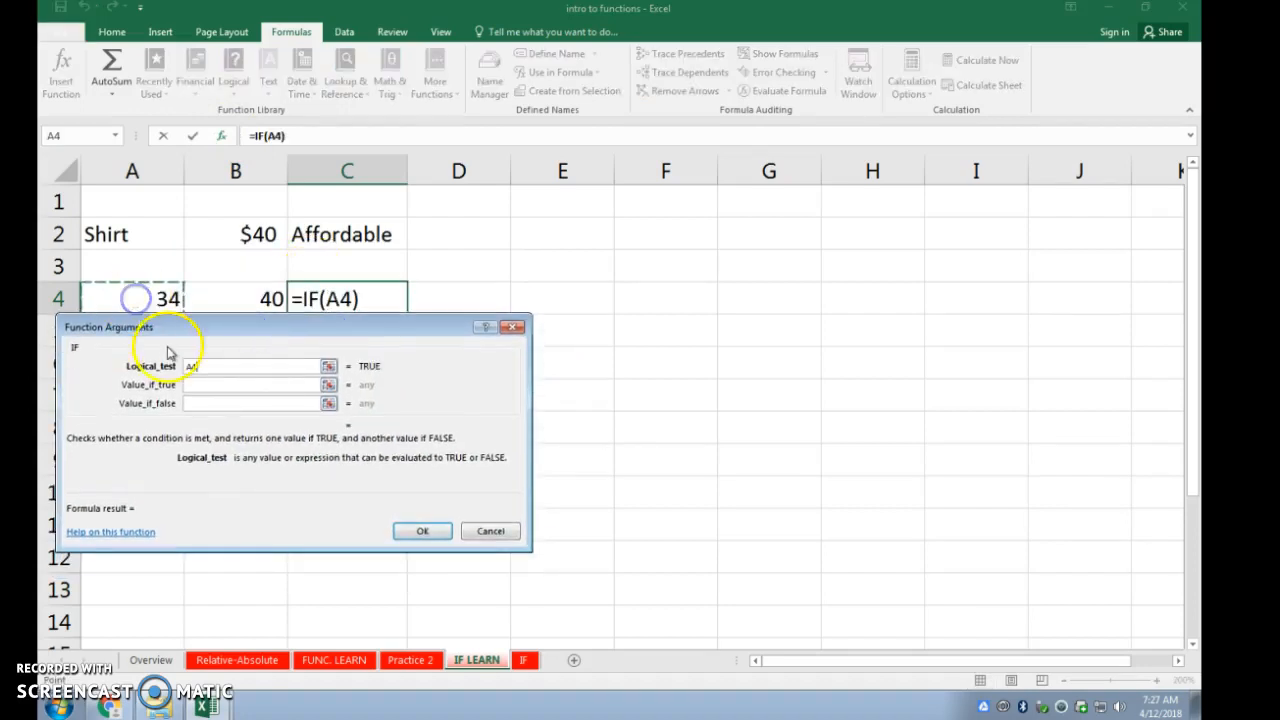
type("=")
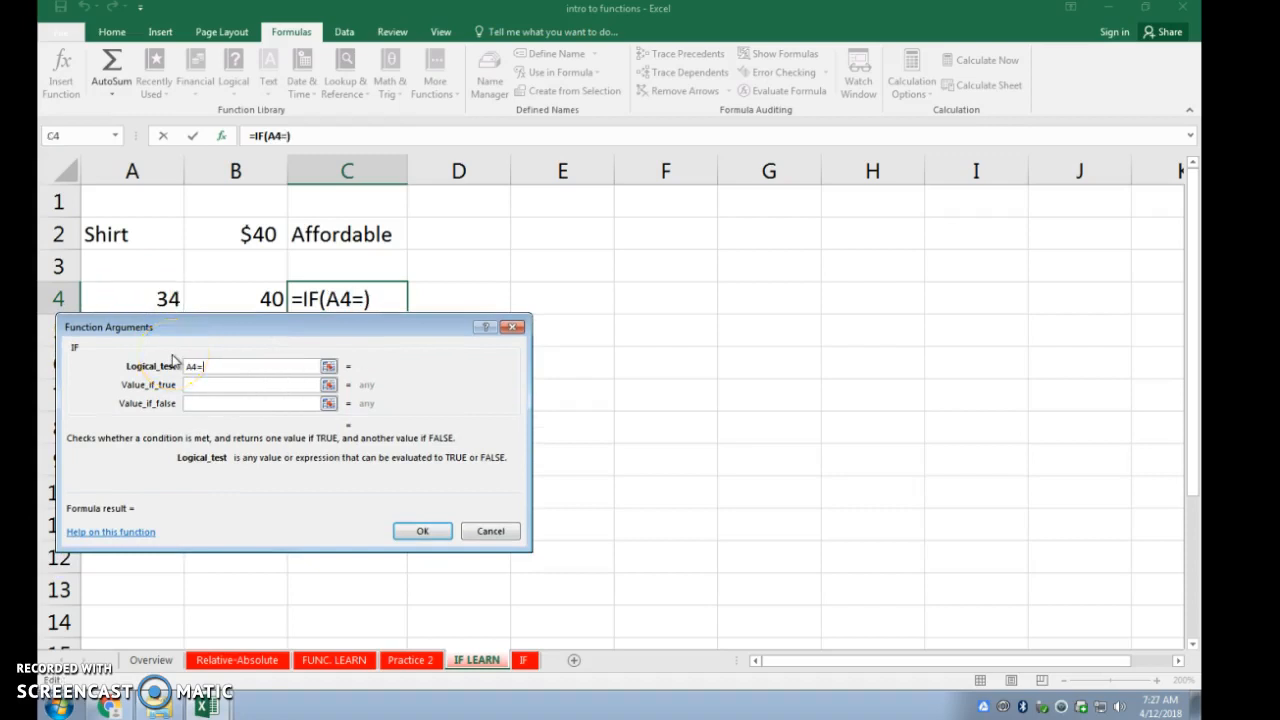
left_click(262, 298)
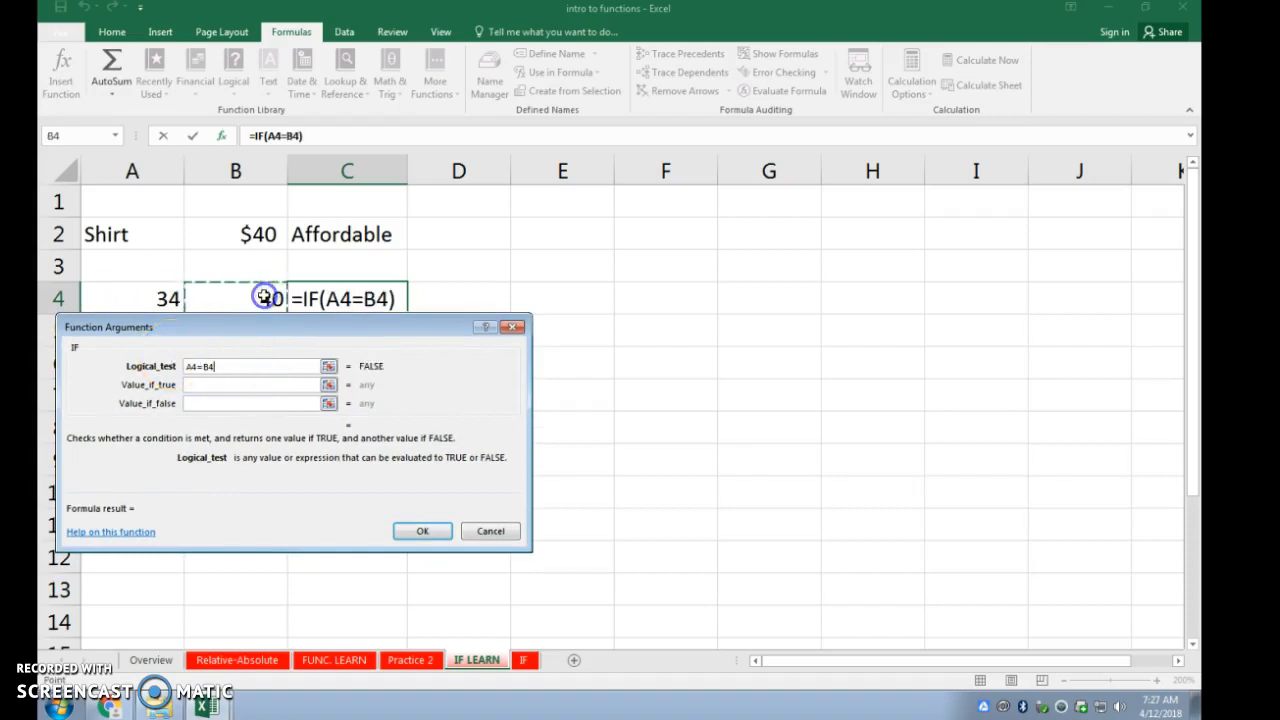
Step: Set the C4 formula's value if true to "Balanaced", leave the value if false empty, and complete the function
left_click(212, 386)
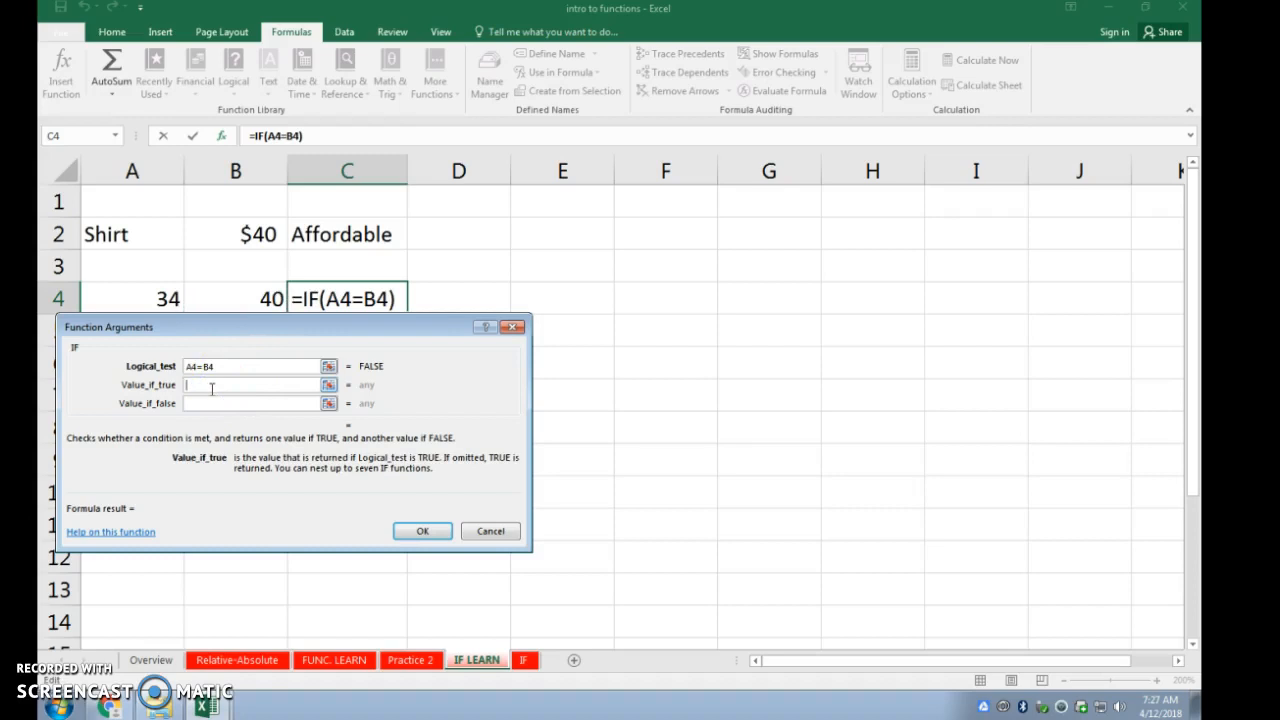
type("Bal")
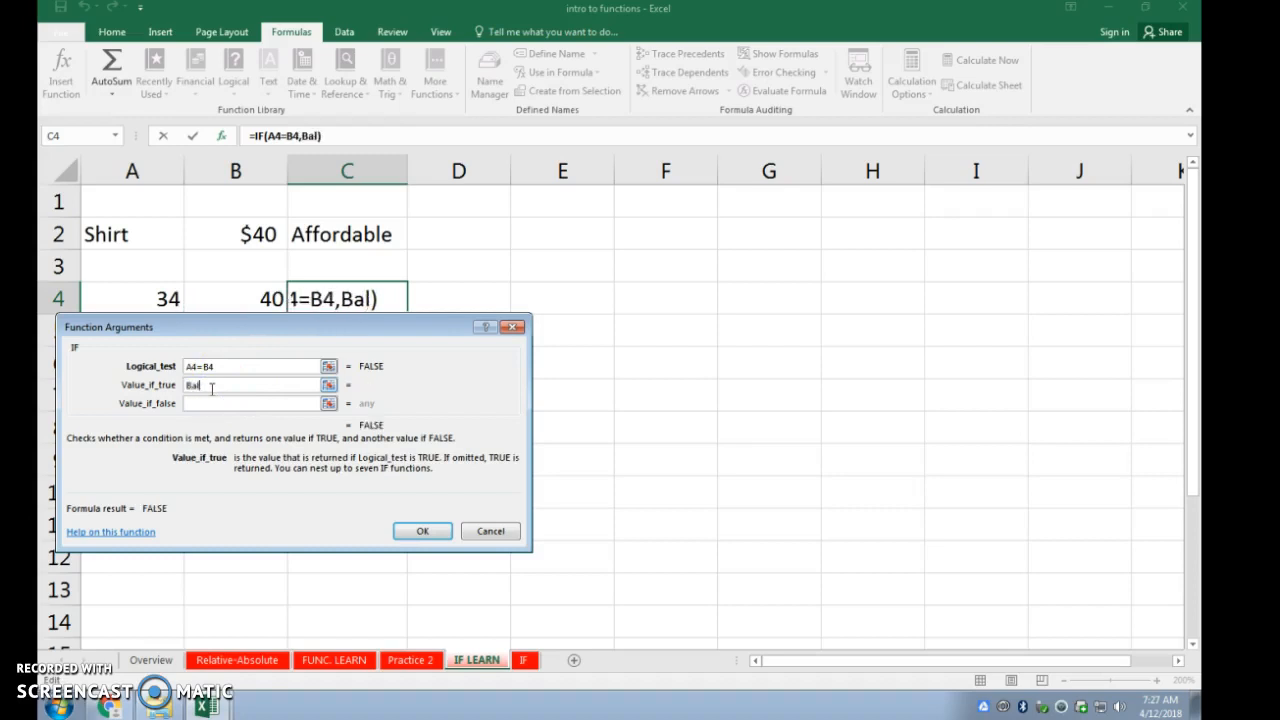
type("anaced")
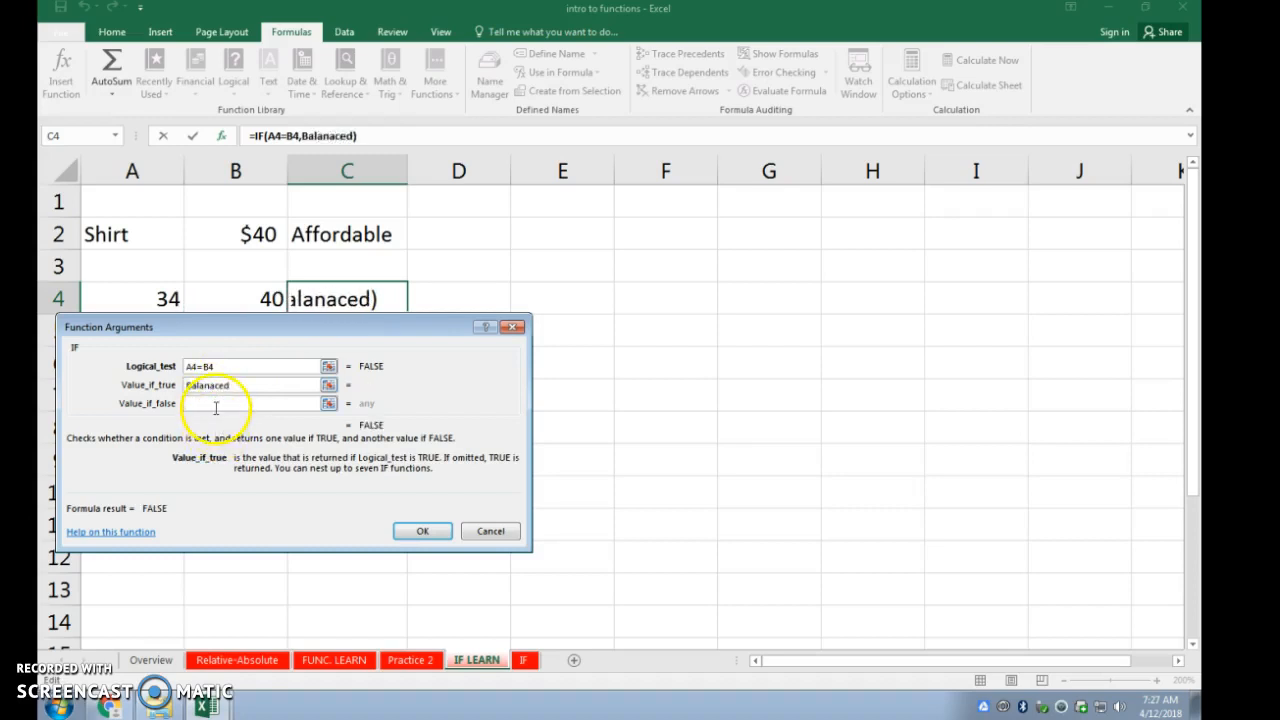
left_click(215, 404)
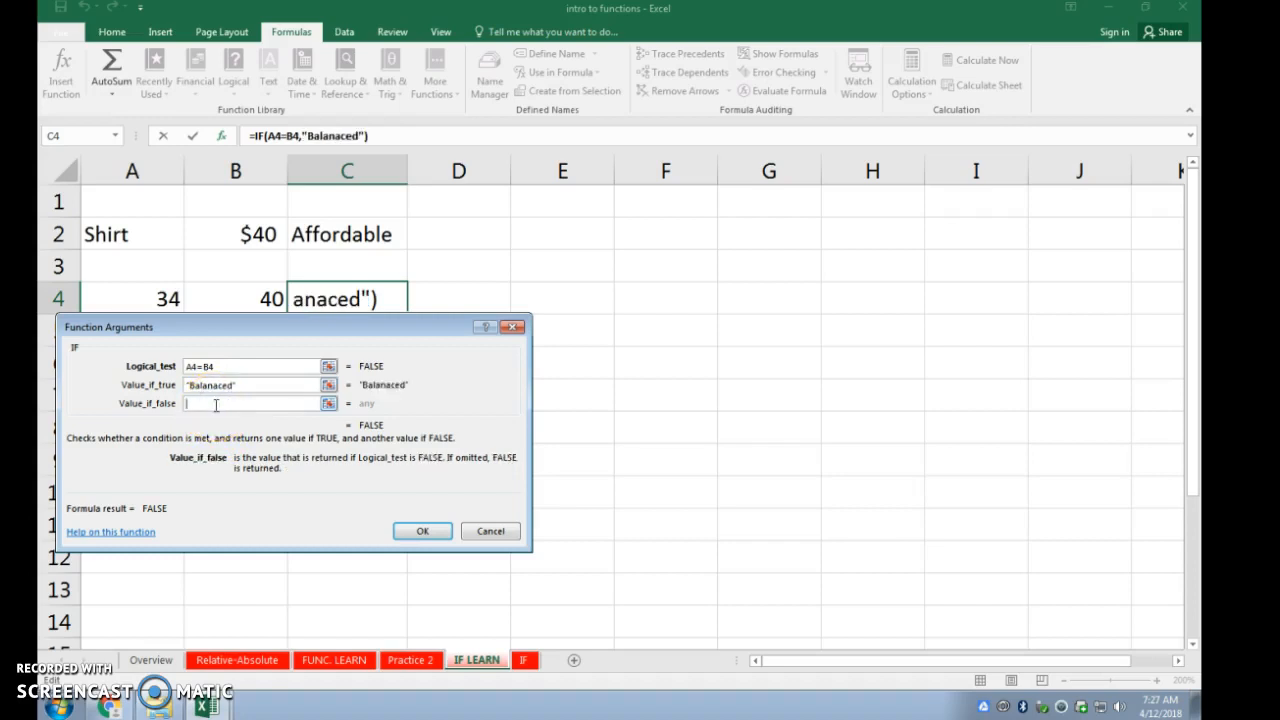
left_click(422, 531)
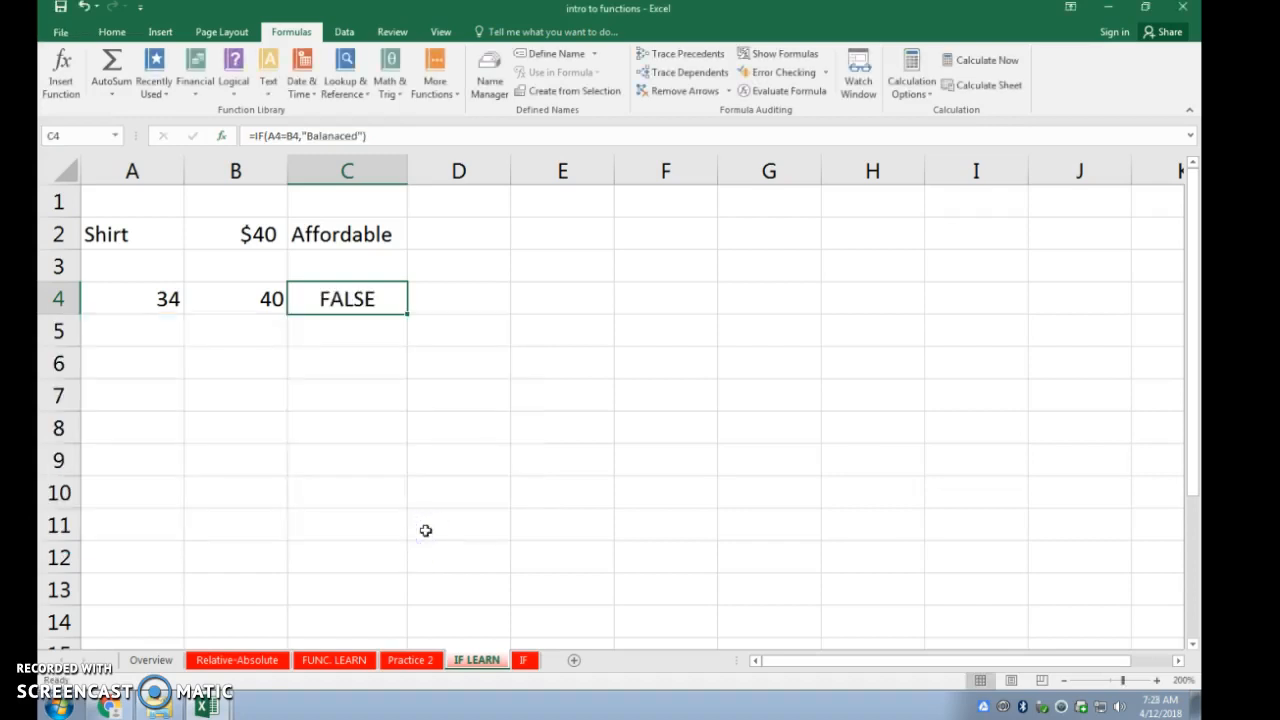
Step: Edit the IF function in C4 to return a blank space (" ") when the test is false
left_click(317, 310)
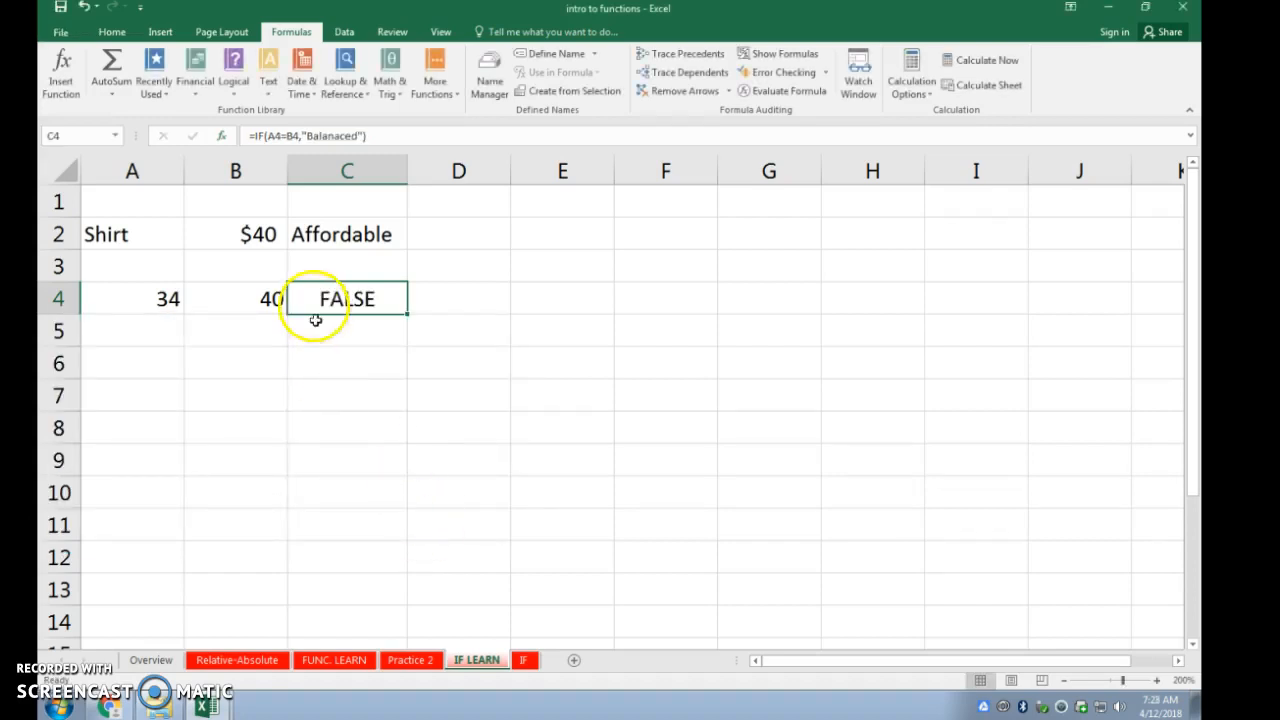
left_click(343, 298)
double_click(343, 298)
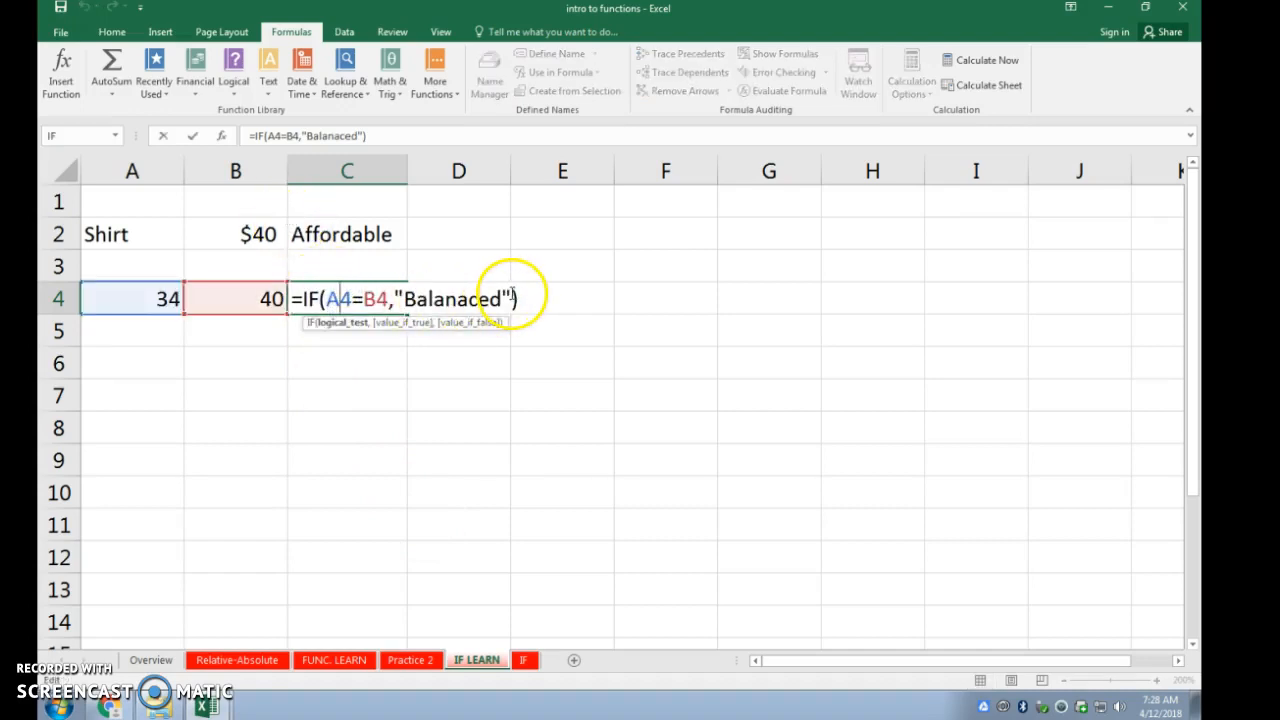
left_click(223, 132)
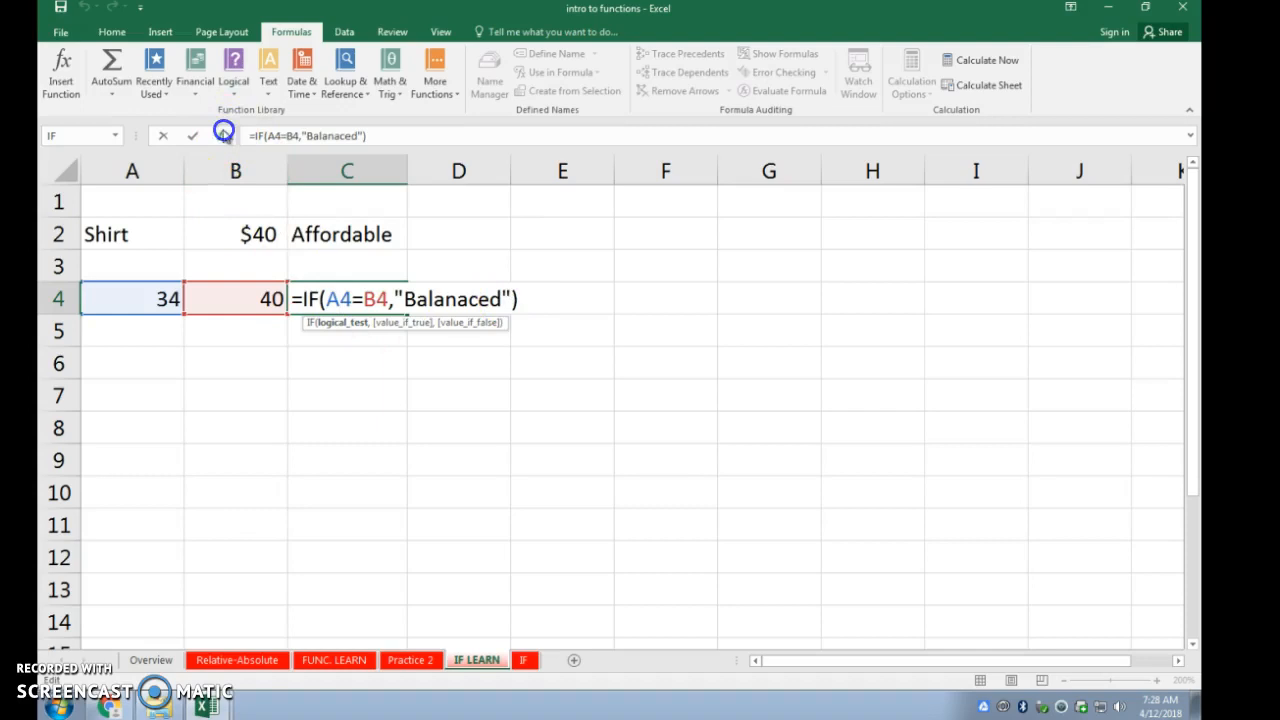
left_click(195, 405)
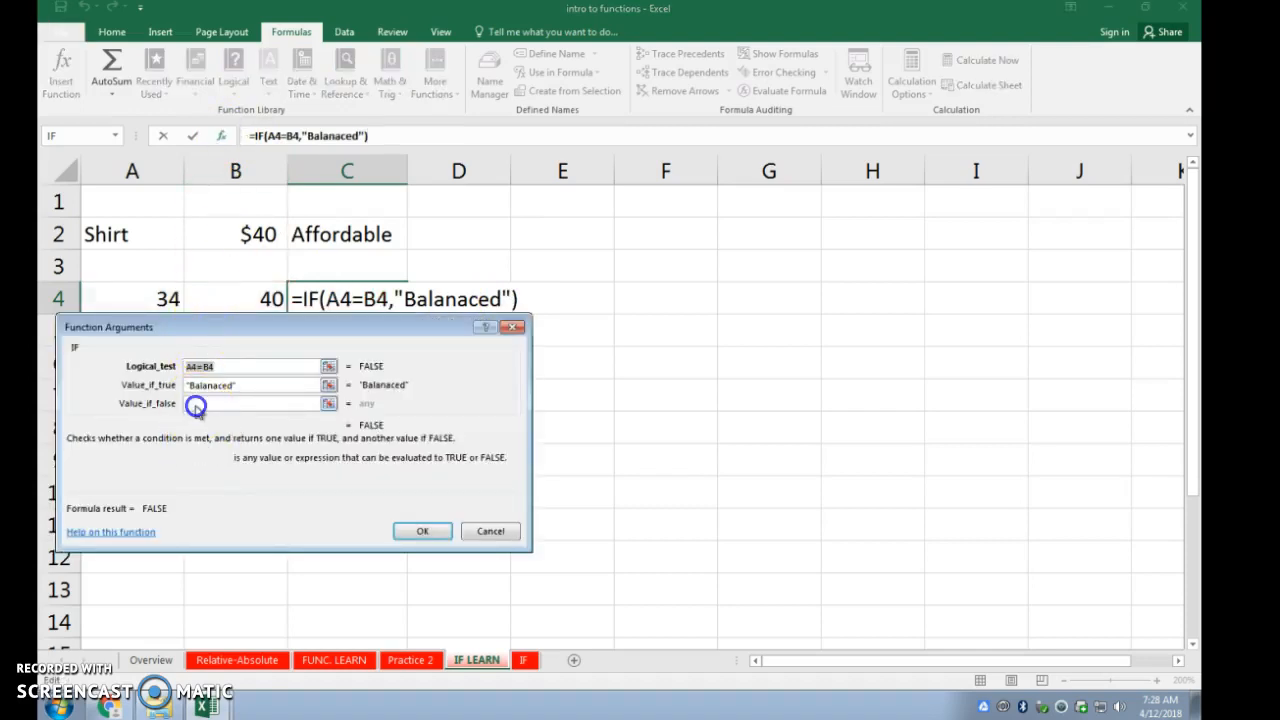
type("\"")
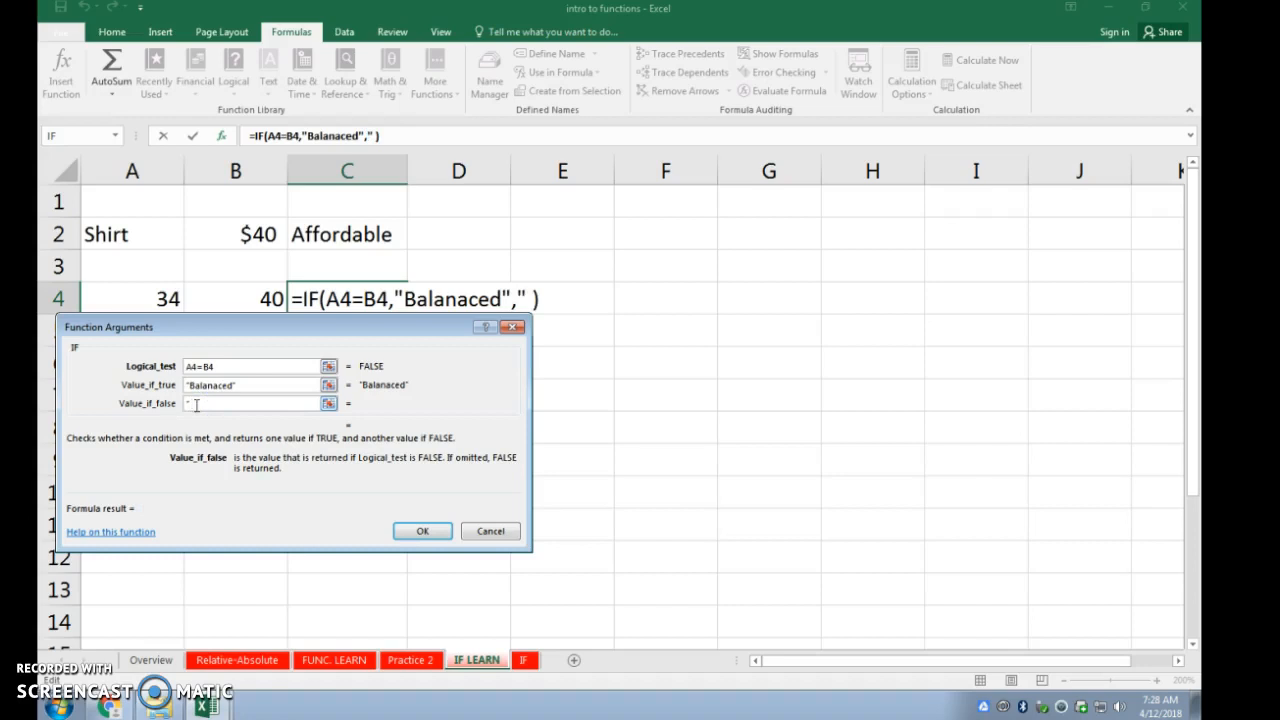
left_click(424, 531)
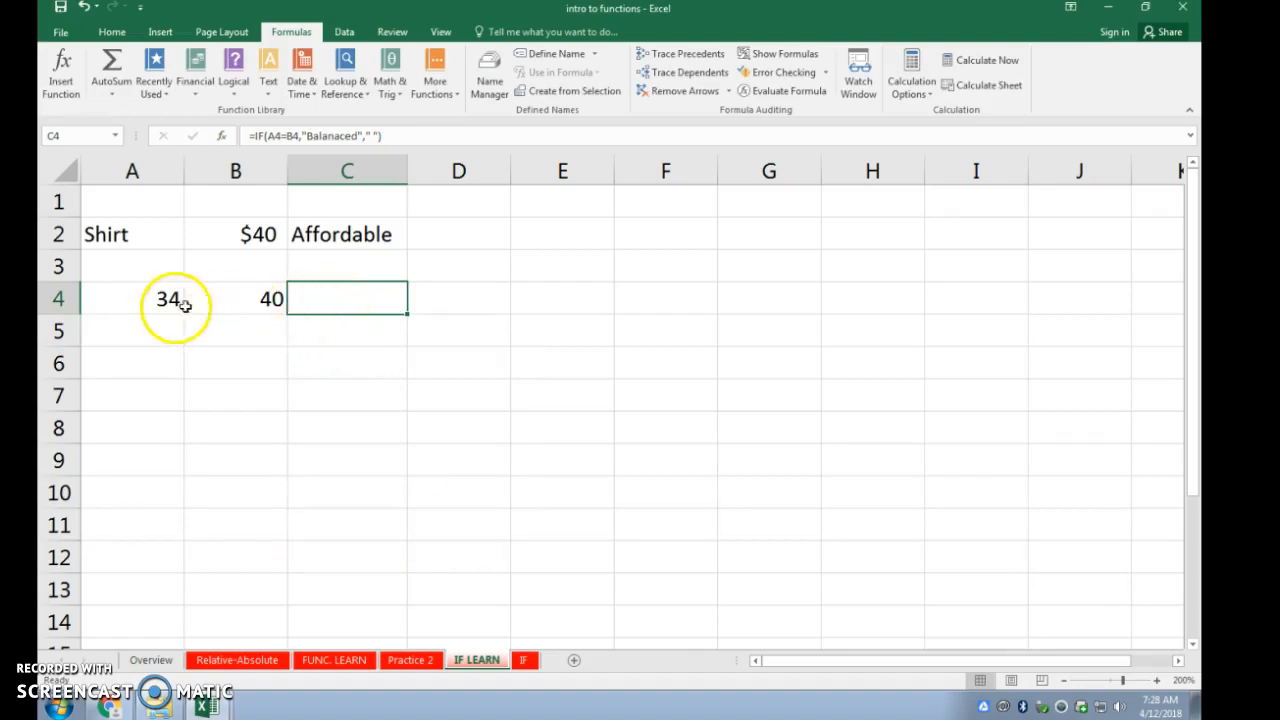
Step: Change the value in cell A4 to 40
left_click(151, 299)
type("40")
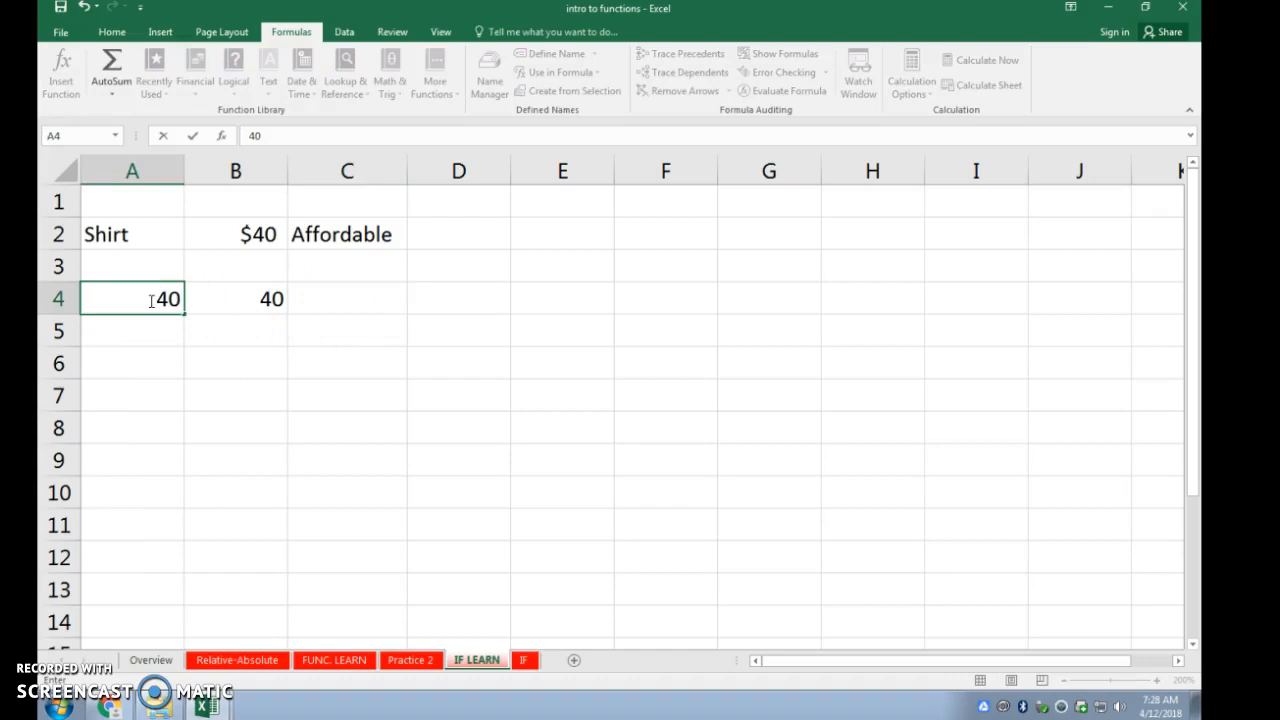
key("Return")
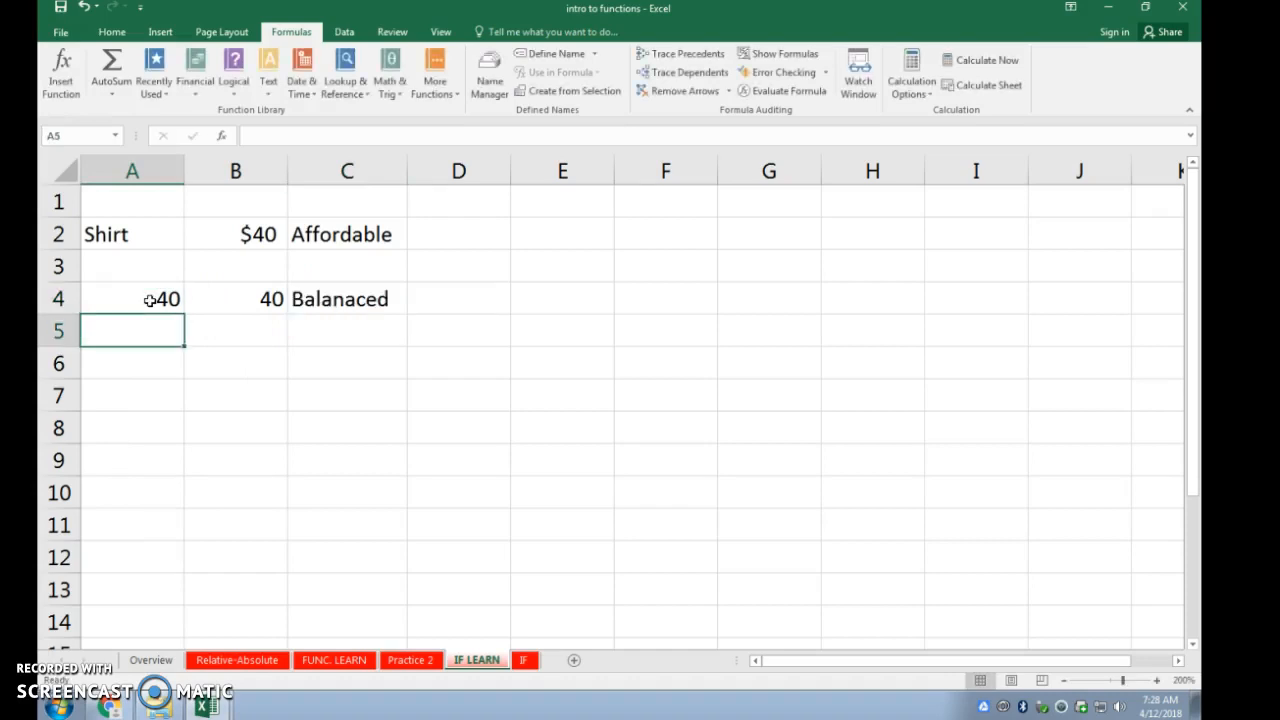
Step: Enter the movie title IT in A6 and its rating R in B6, leaving C6 empty
left_click(151, 369)
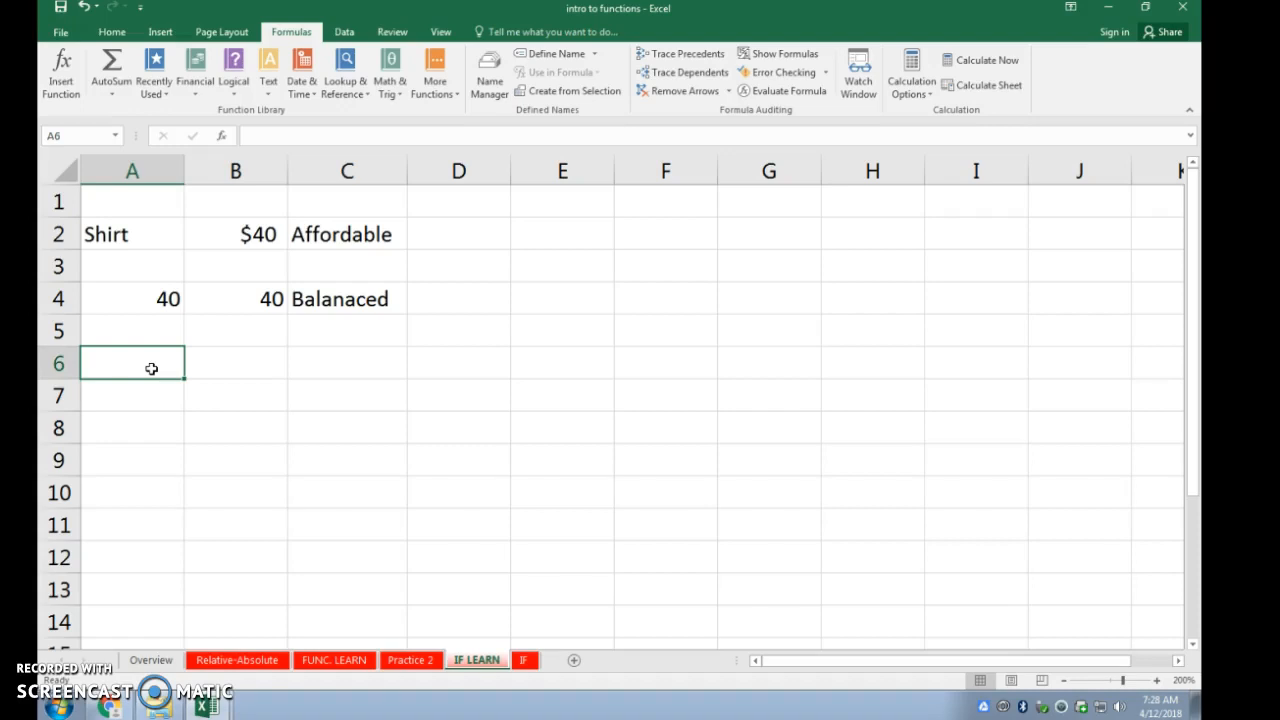
type("IT")
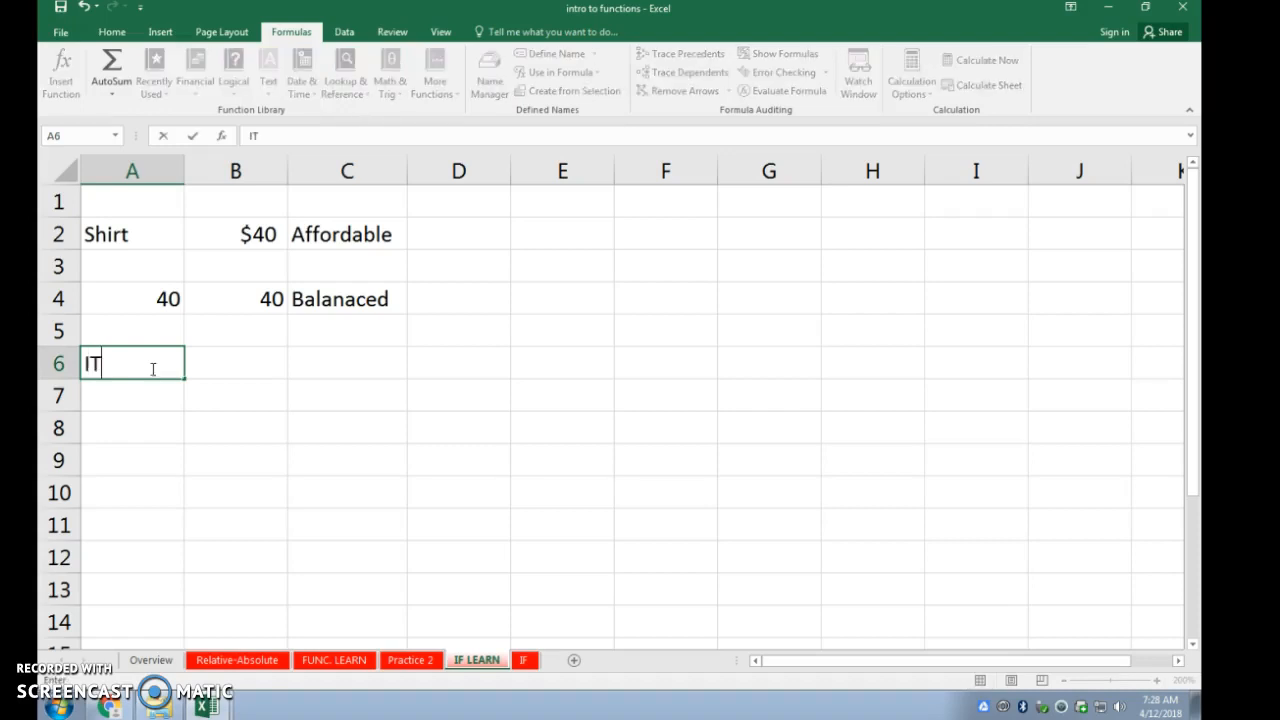
key("Tab")
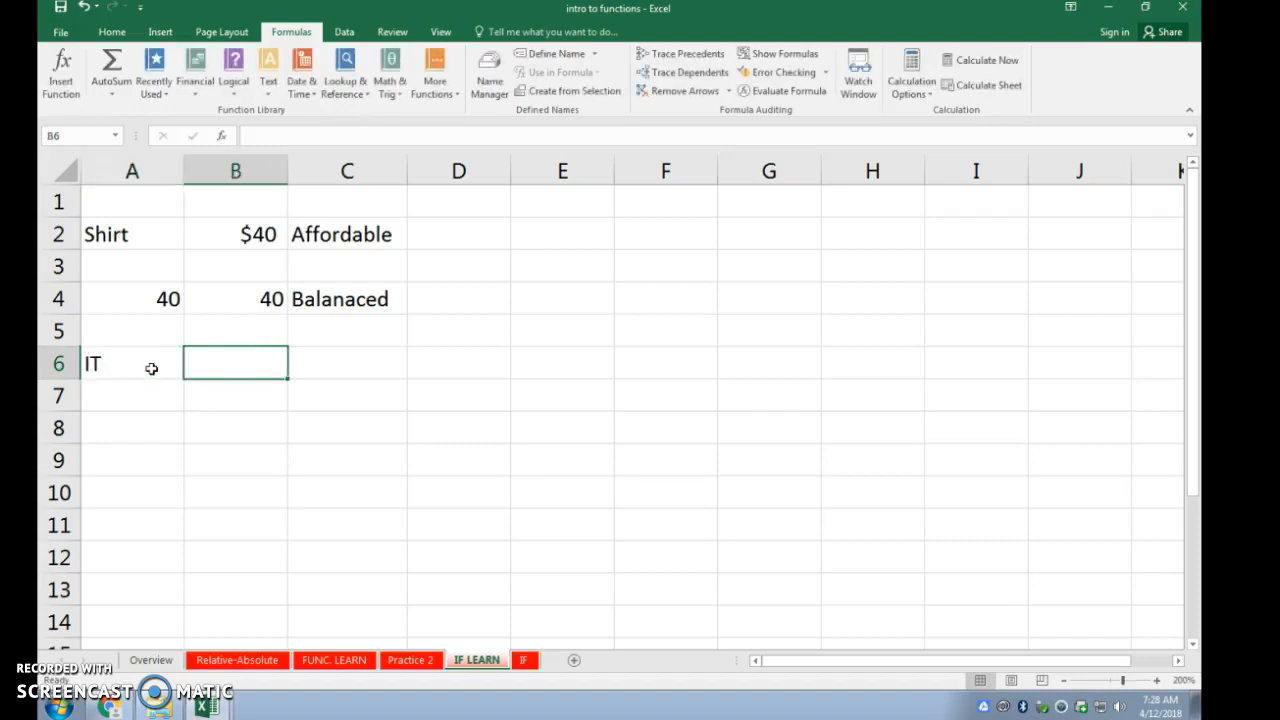
type("F")
key("BackSpace")
key("Tab")
type("r")
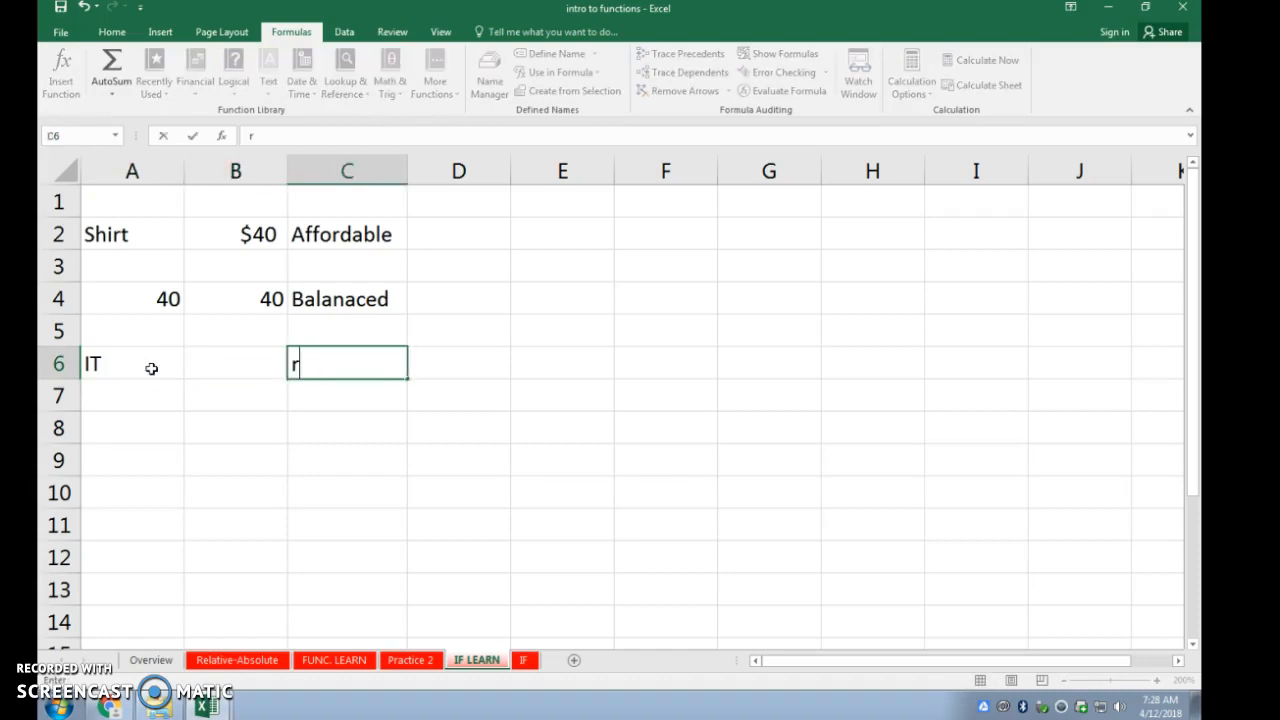
key("Left")
type("R")
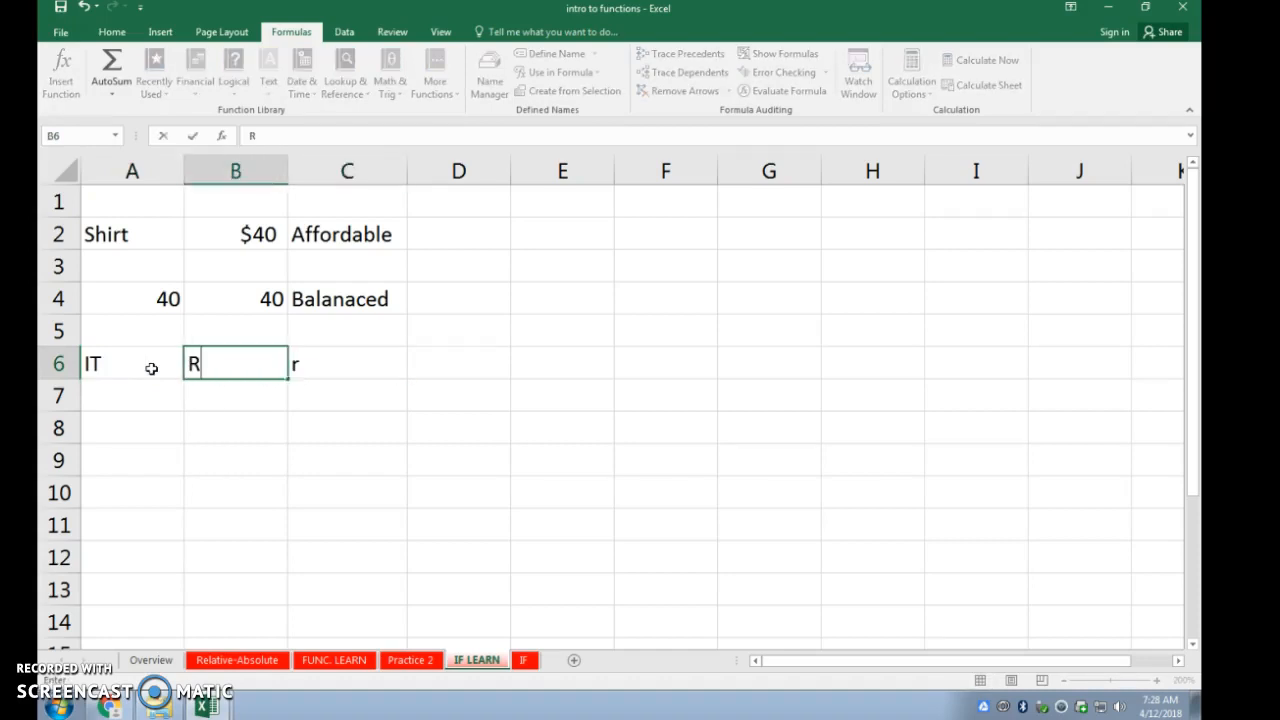
key("Tab")
key("Delete")
Step: Insert an IF function in C6 with the logical test B6="R"
left_click(332, 395)
left_click(334, 361)
left_click(222, 135)
left_click(358, 562)
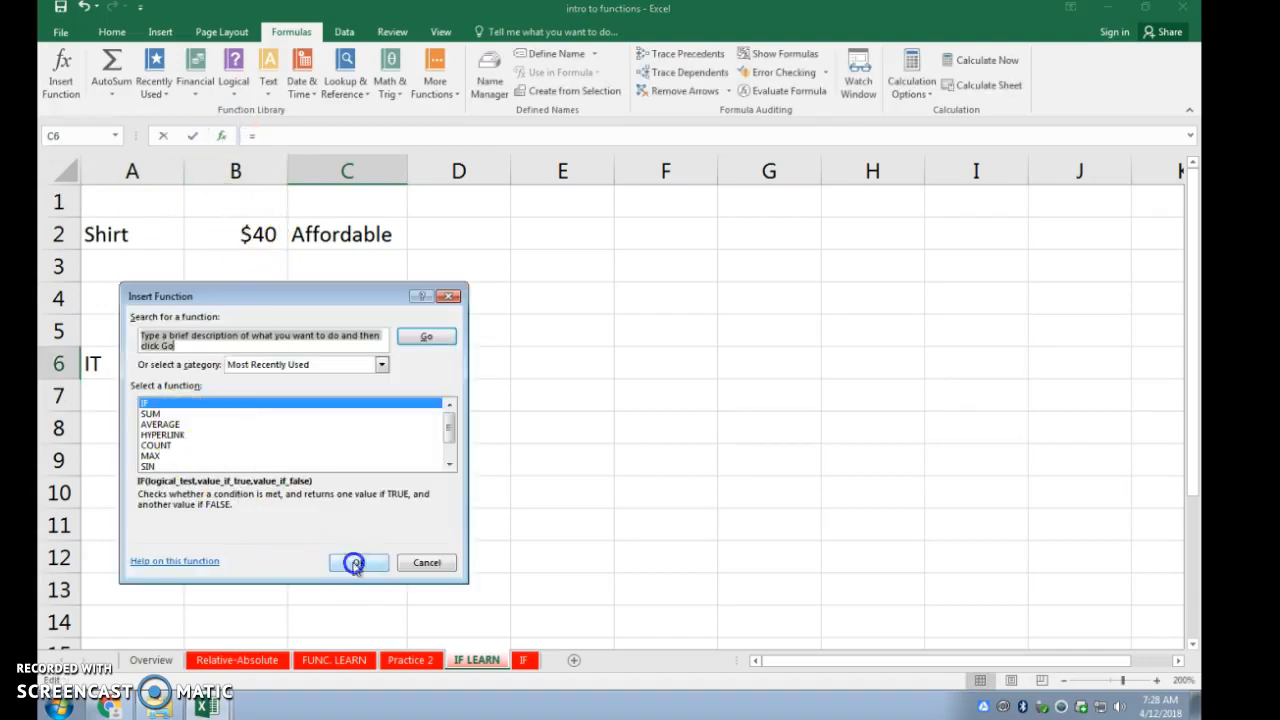
left_click_drag(276, 330, 276, 405)
left_click(224, 366)
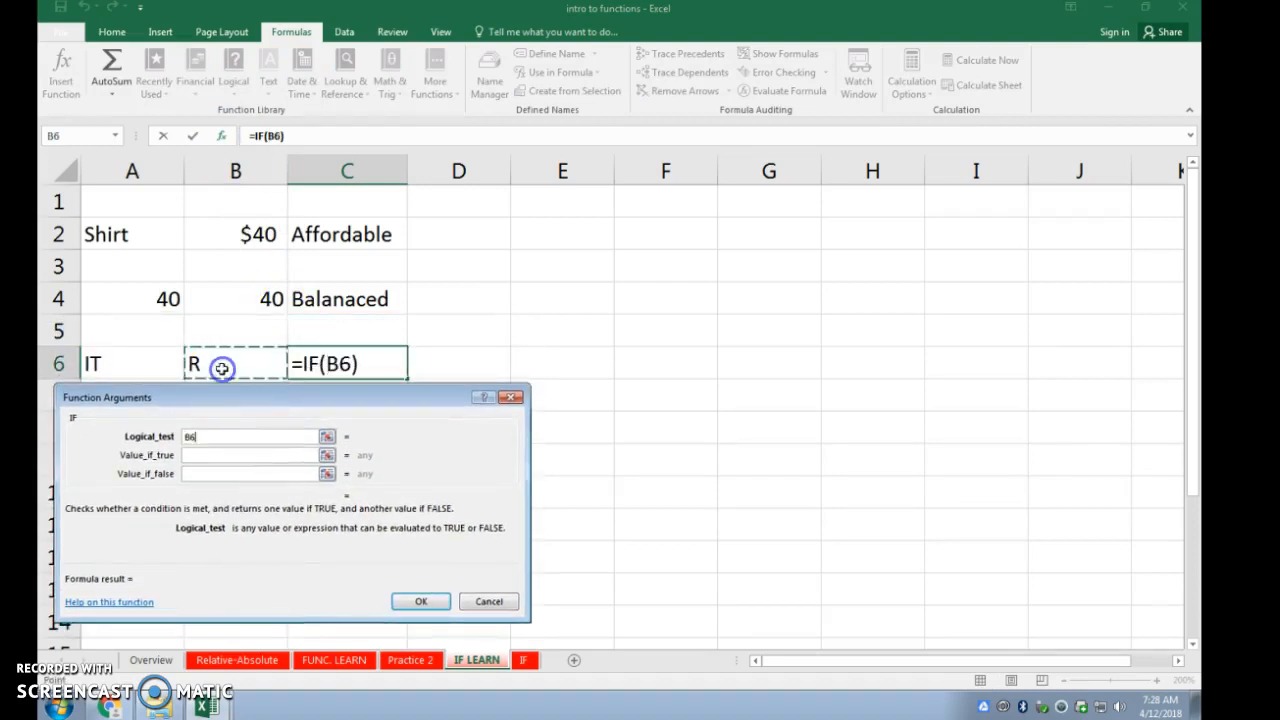
type("=\"R")
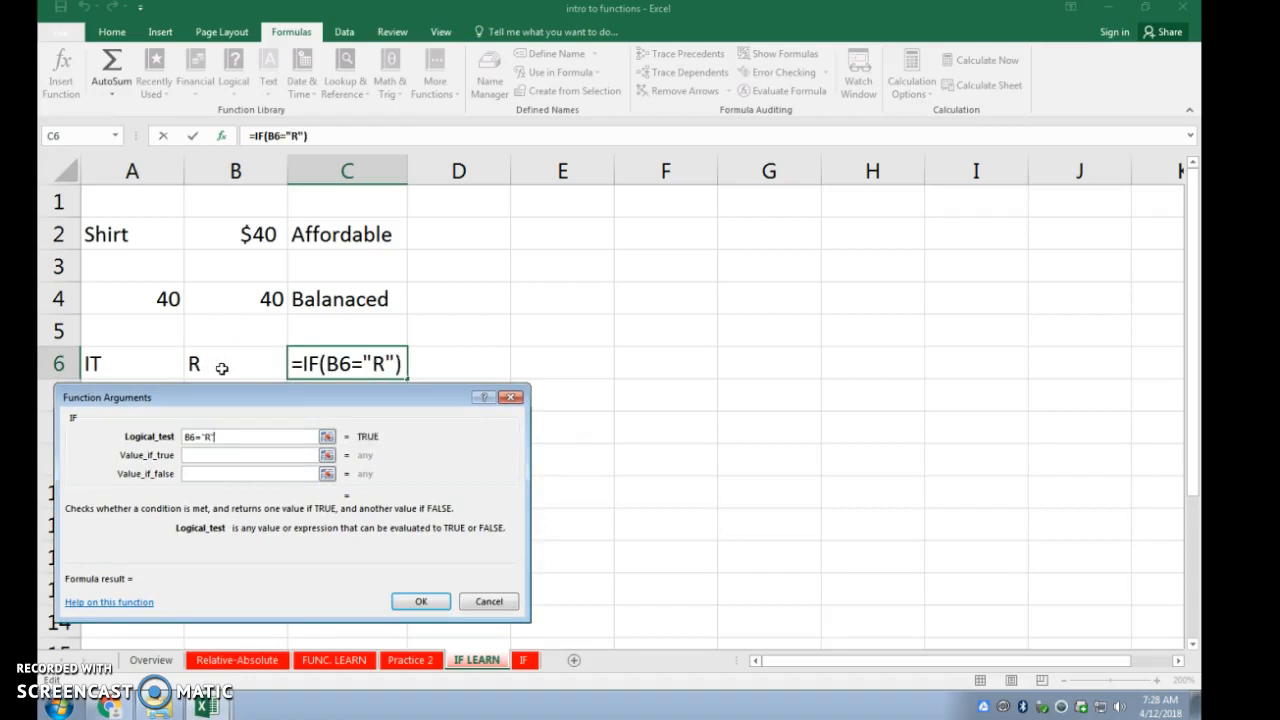
Step: Set the C6 formula to return "Bad Movie" if true and "I Can See" if false, and complete the function
left_click(197, 455)
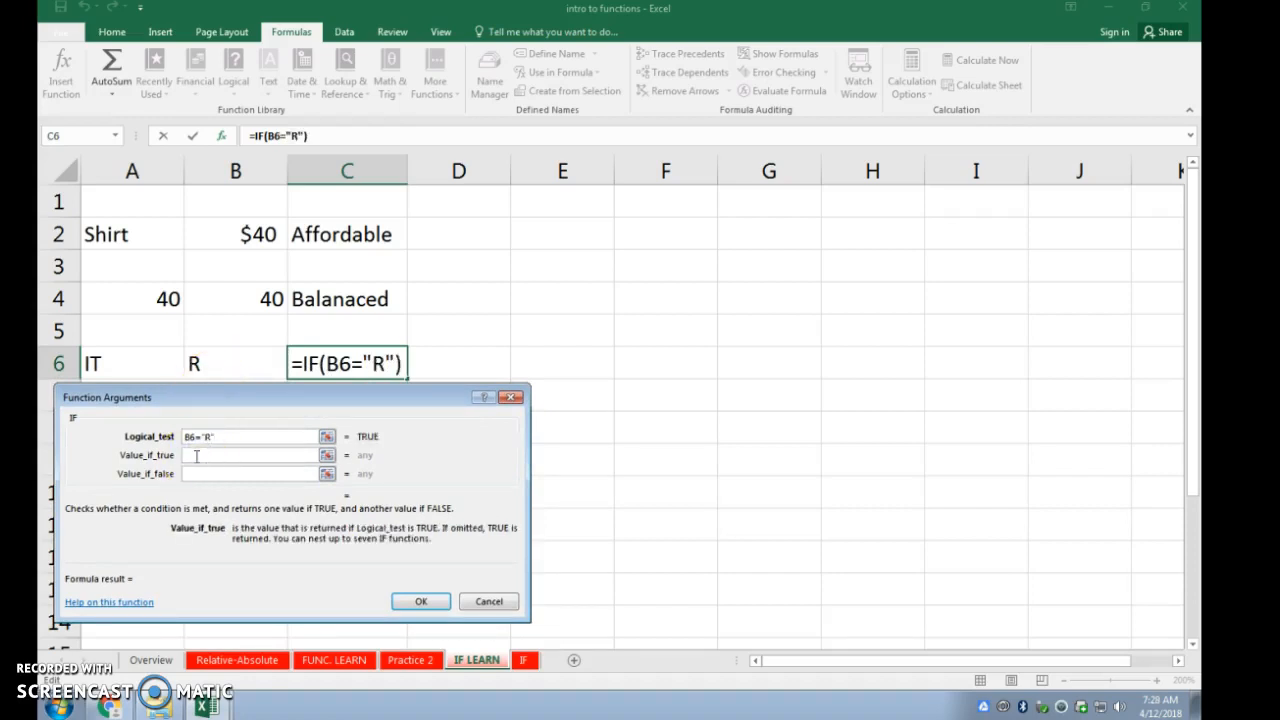
type("Bad Movie")
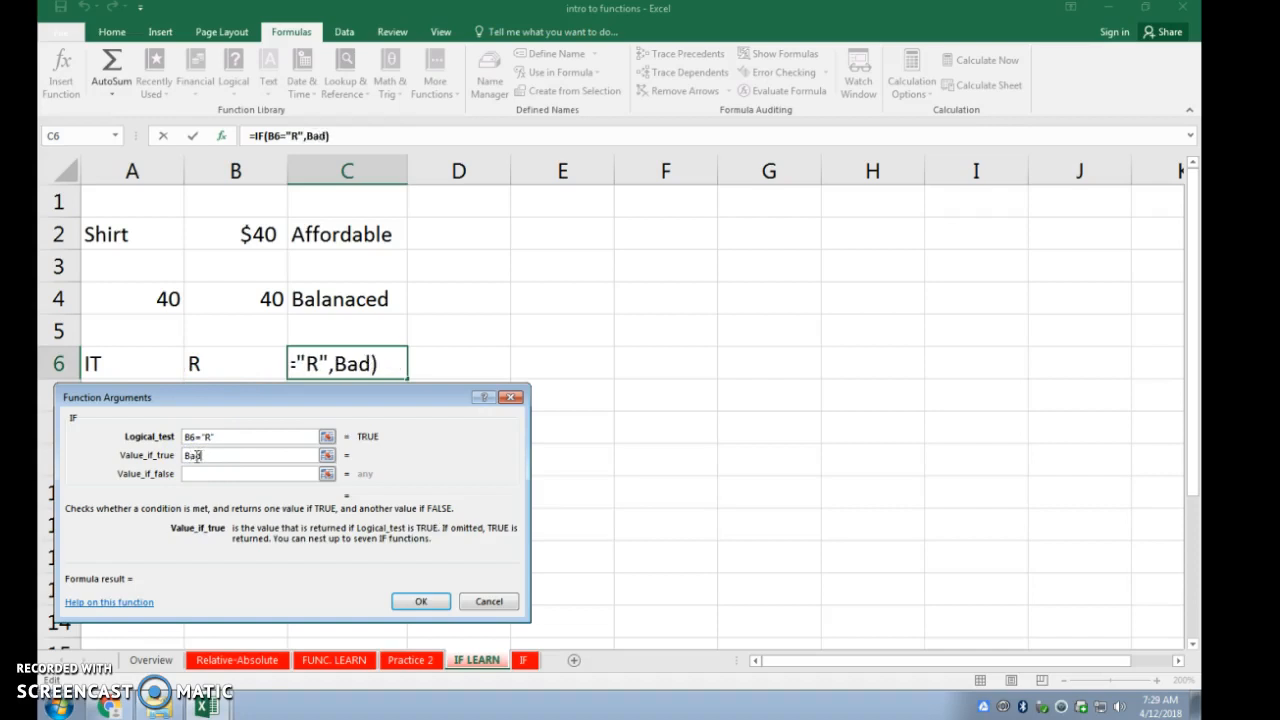
left_click(205, 474)
type("I Can See")
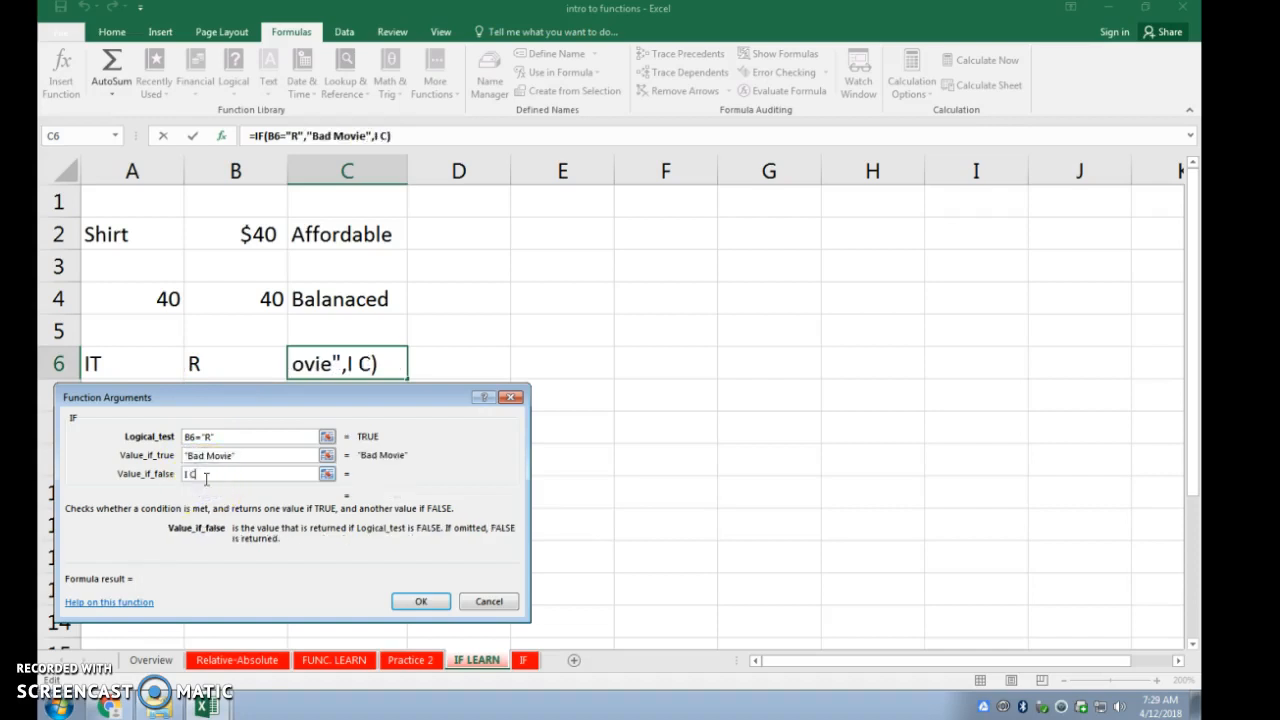
left_click(424, 601)
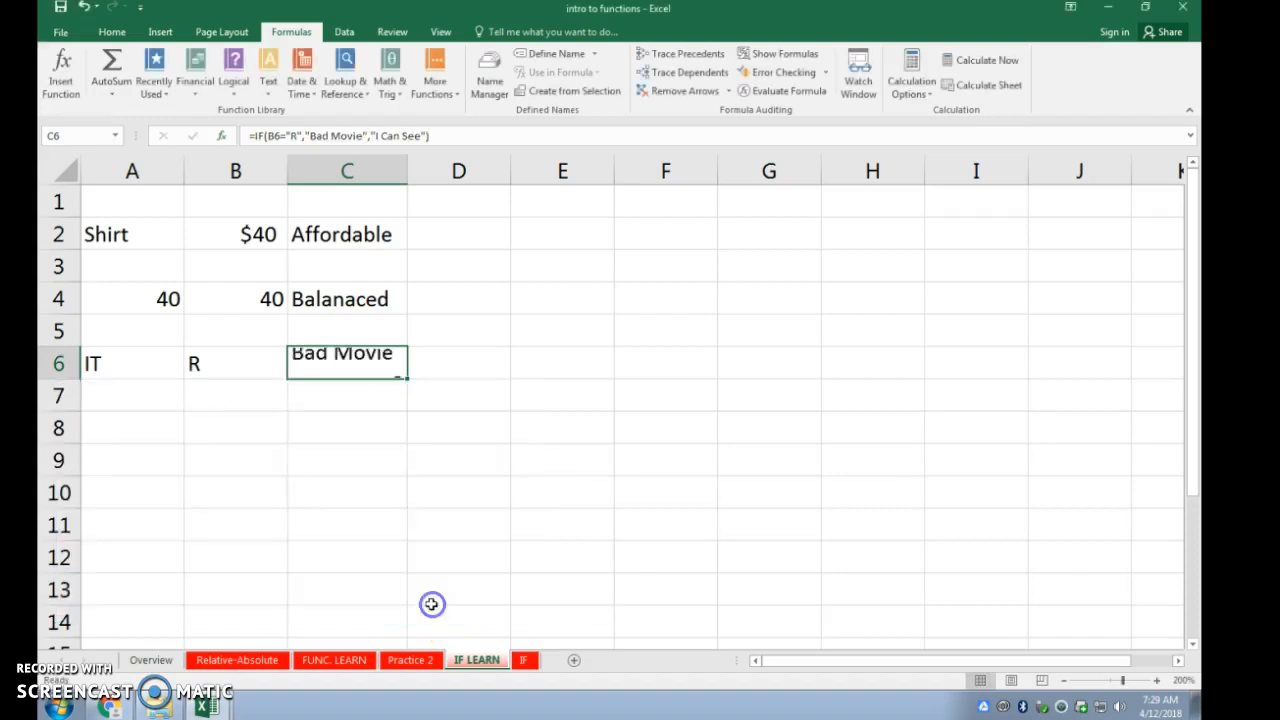
Step: Change the rating in cell B6 to PG
left_click(195, 365)
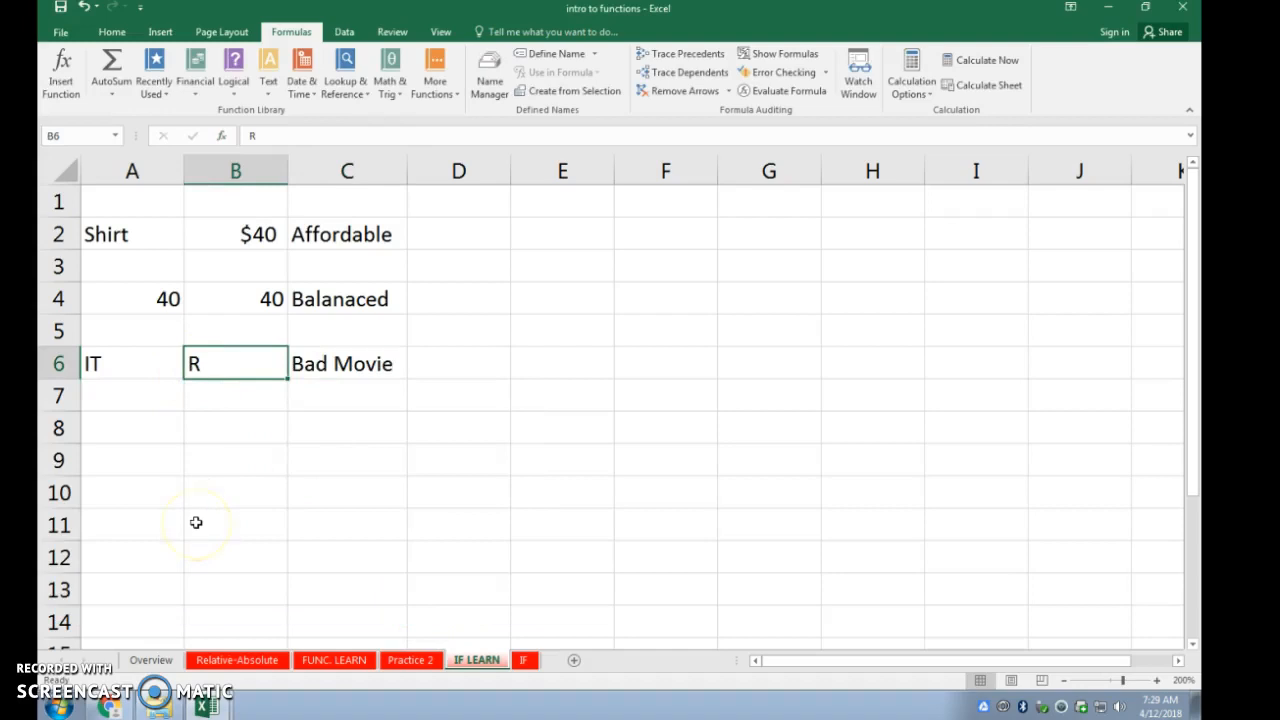
type("PG")
key("Return")
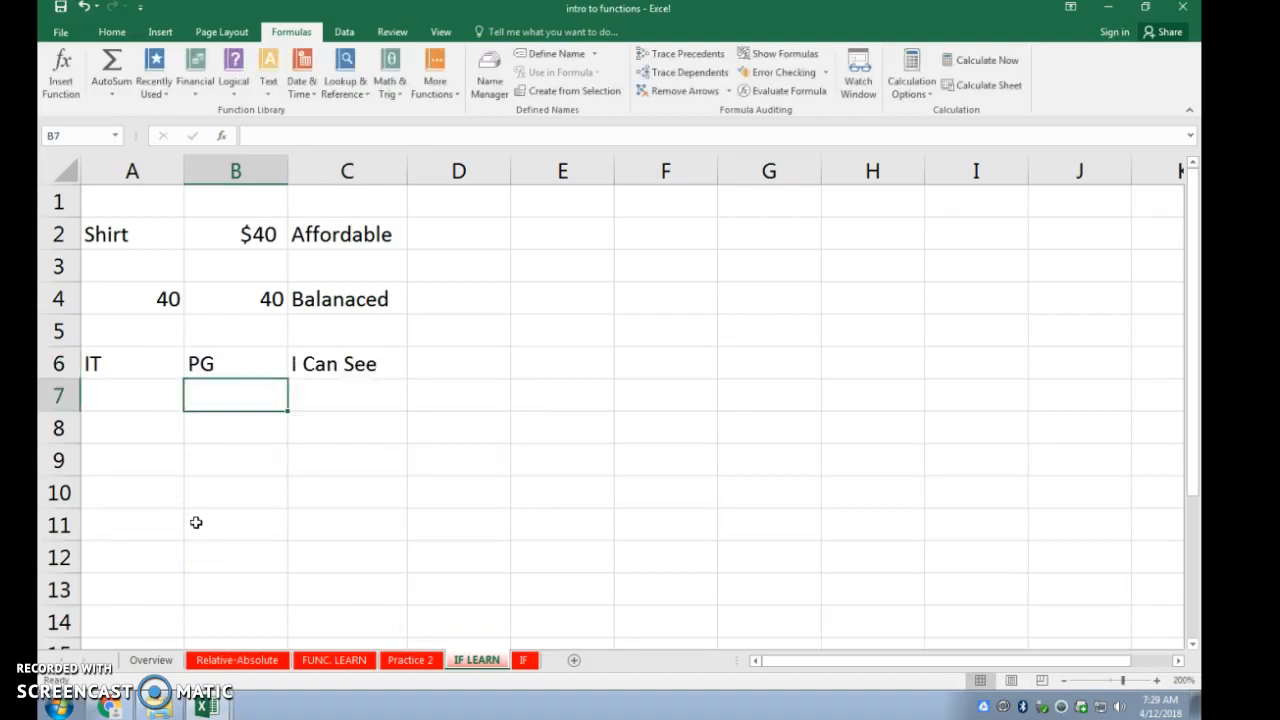
Step: Review the three example IF formulas in C6, C4 and C2 and the data they use
left_click(341, 364)
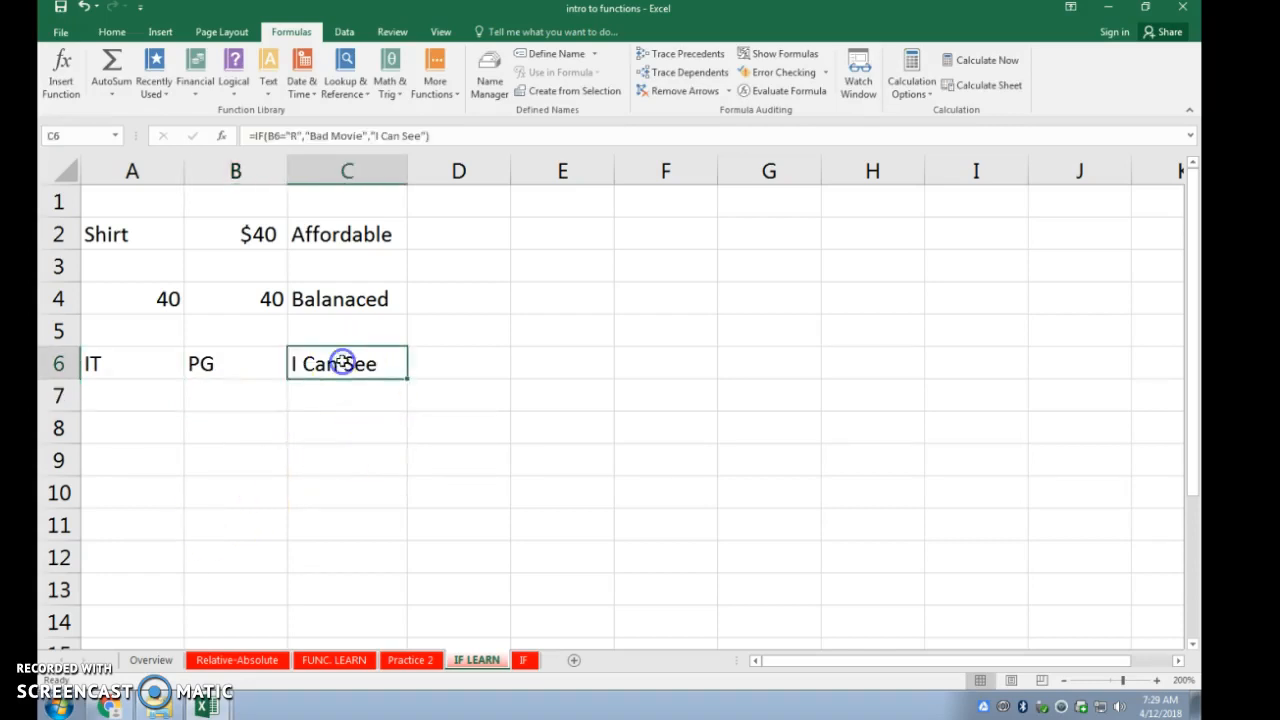
left_click(343, 300)
left_click(345, 237)
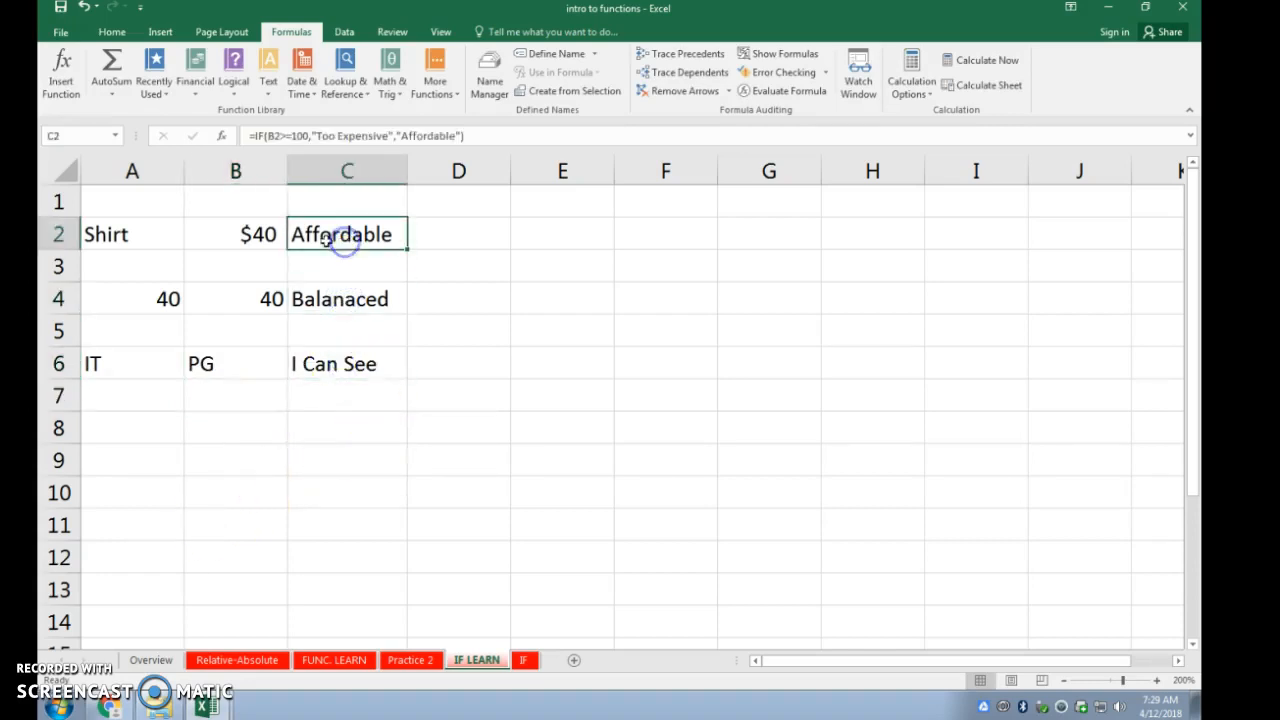
left_click_drag(129, 231, 323, 393)
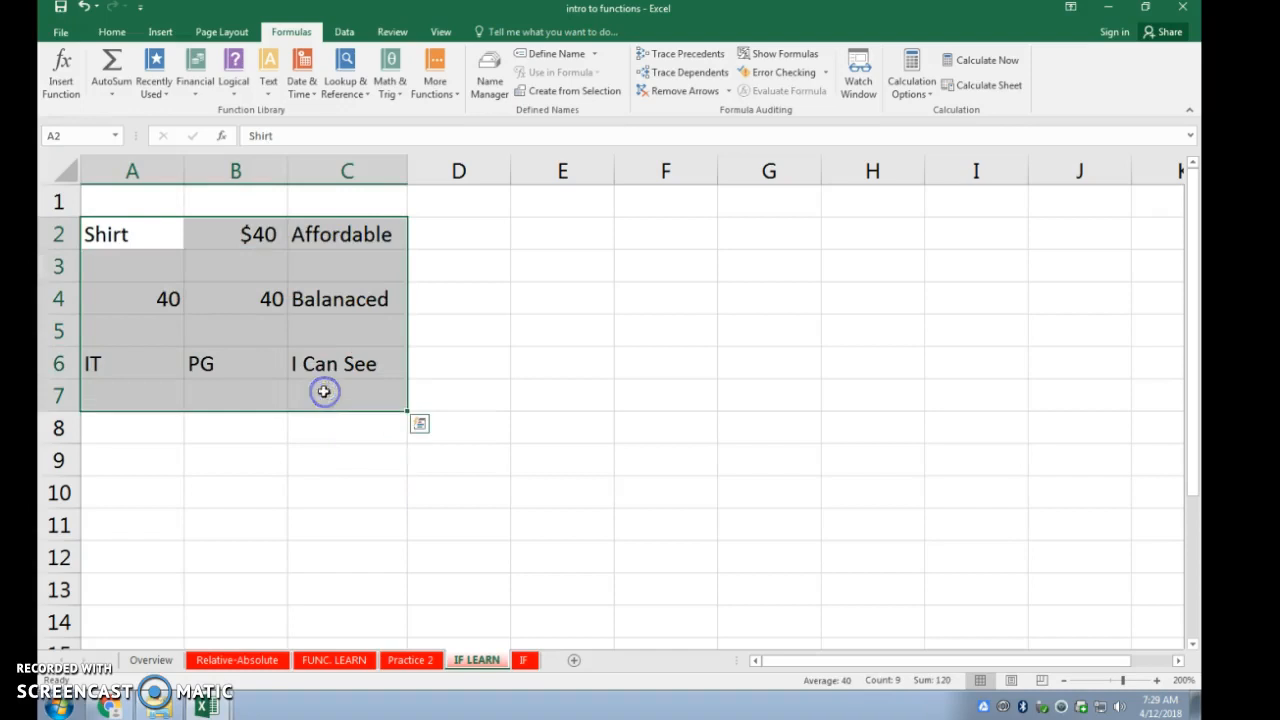
left_click(335, 364)
left_click(337, 300)
left_click(347, 208)
left_click(347, 237)
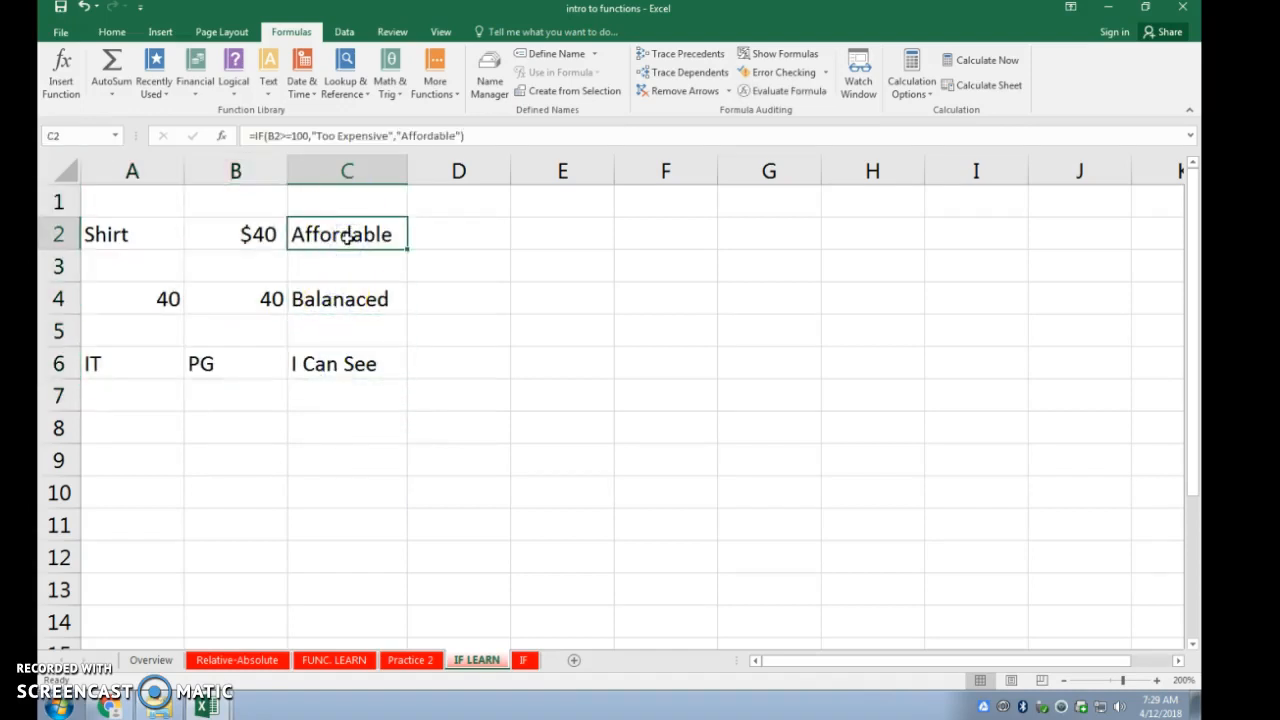
left_click(351, 324)
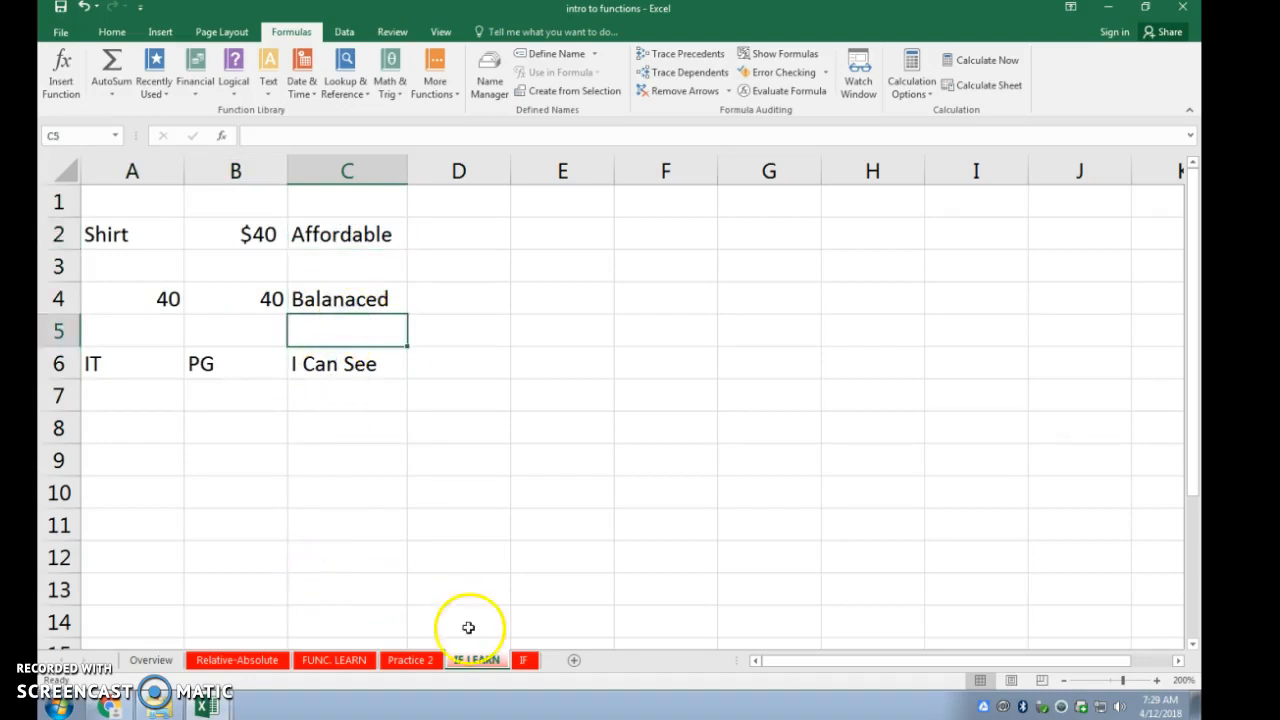
Step: Go to the IF practice sheet and select cell F3 under Free Gift? for Practice Problem 1
left_click(524, 660)
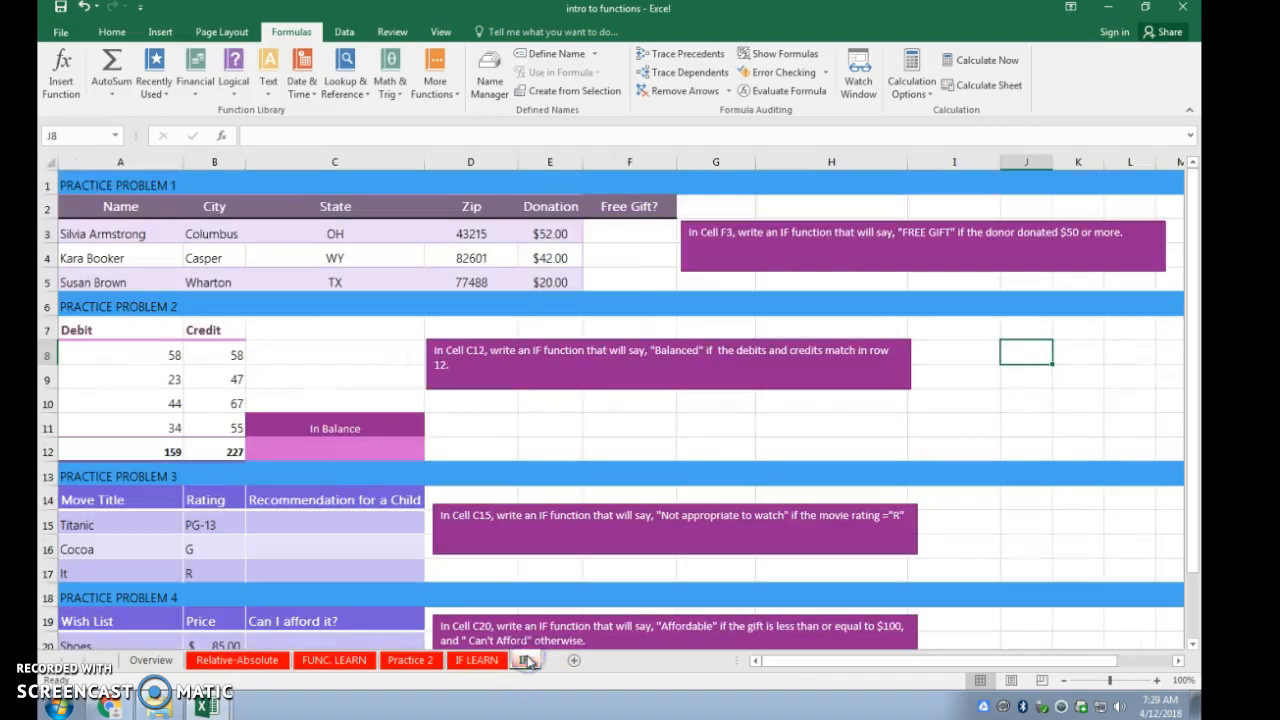
left_click(629, 237)
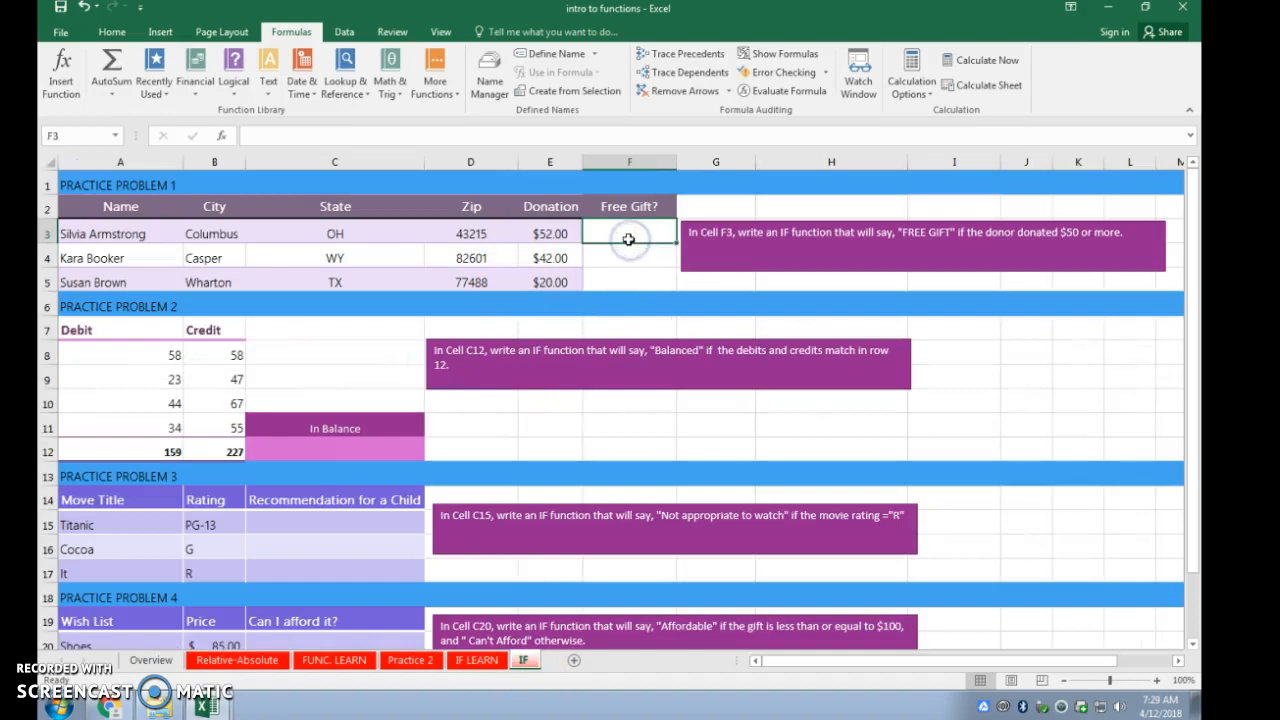
left_click(629, 249)
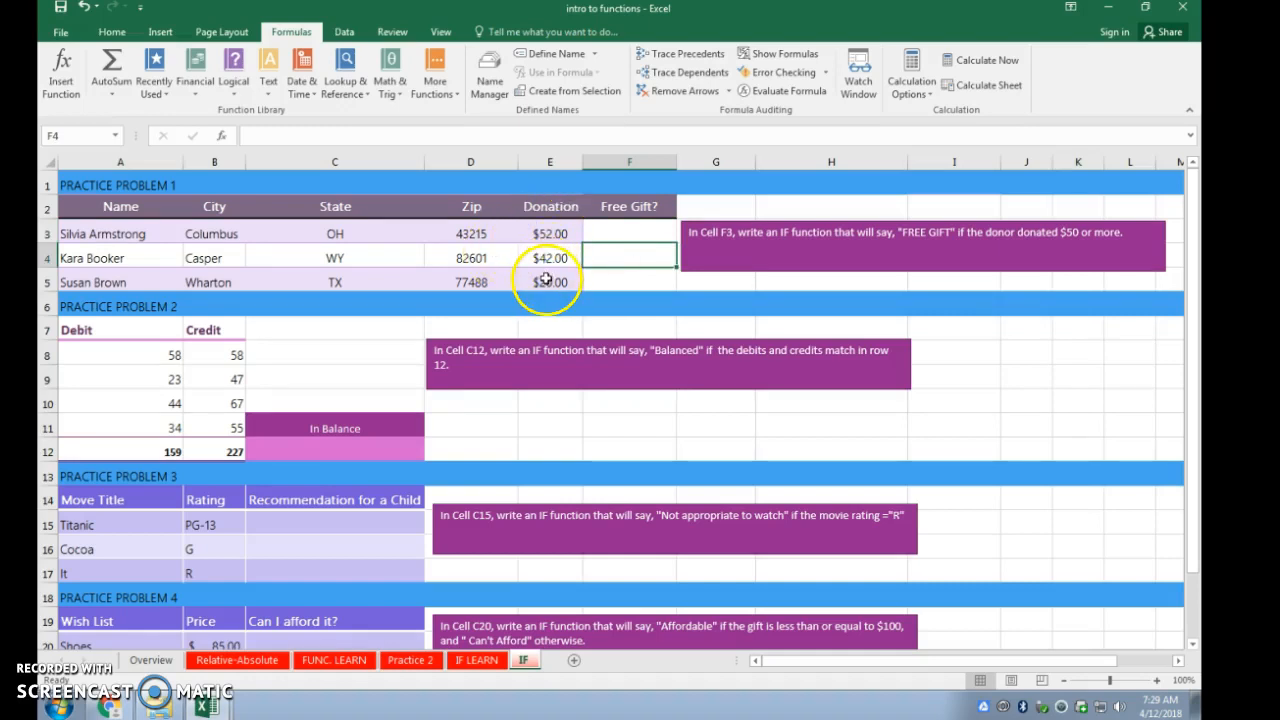
left_click(639, 232)
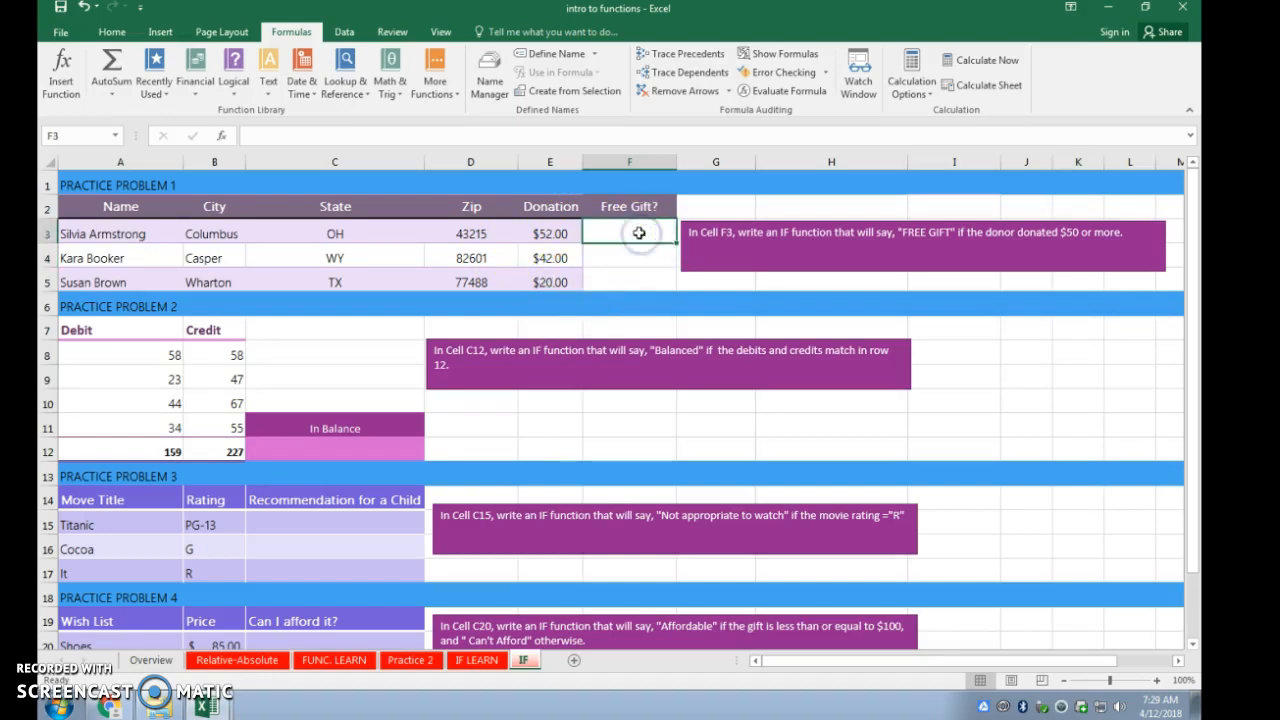